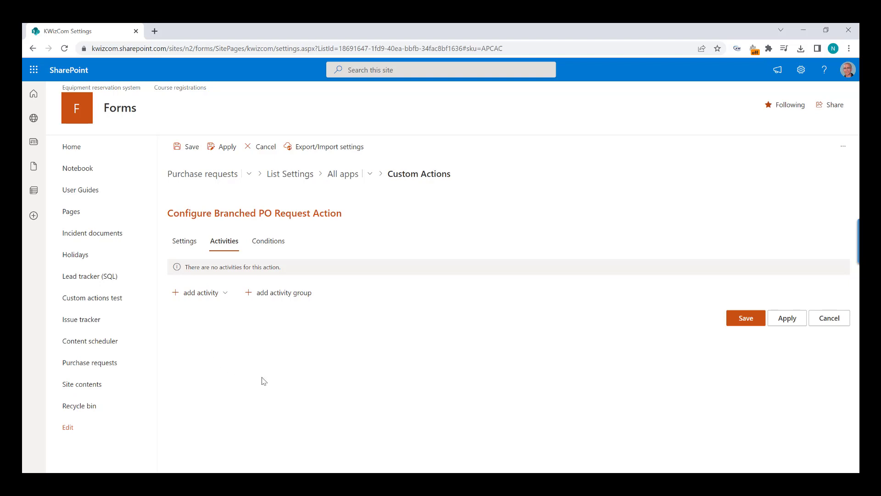
Add an activity group with the condition Price is greater than 2000.
{"action": "left_click", "coordinate": [282, 294]}
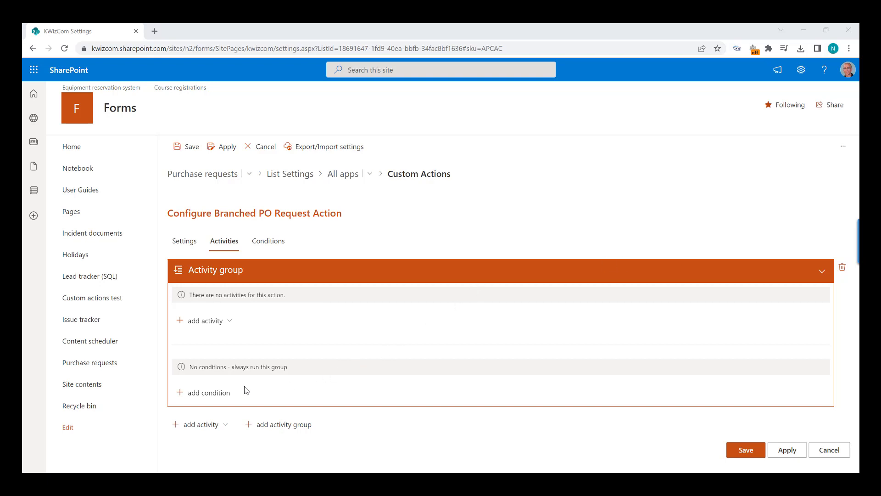
{"action": "left_click", "coordinate": [213, 393]}
{"action": "left_click", "coordinate": [258, 373]}
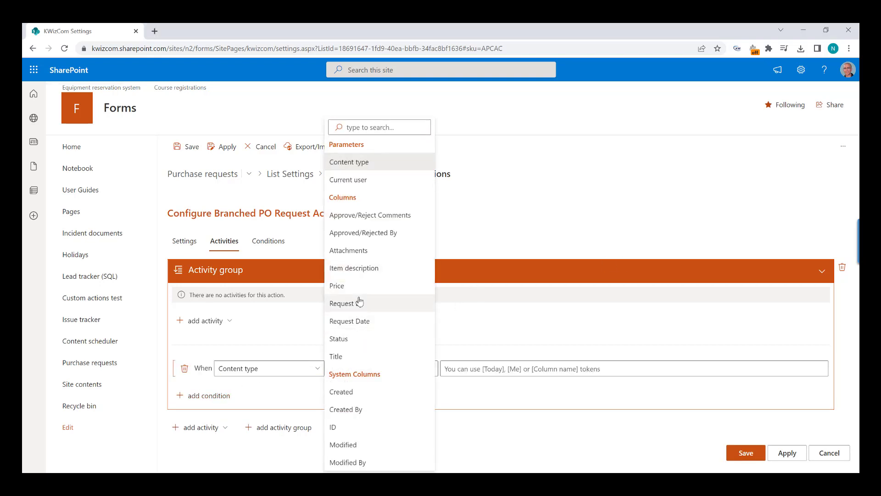
{"action": "left_click", "coordinate": [349, 286]}
{"action": "left_click", "coordinate": [420, 367]}
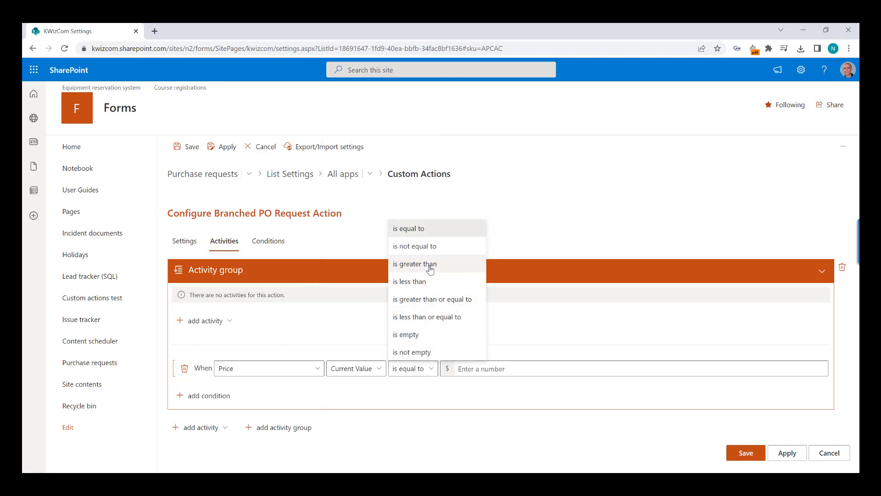
{"action": "left_click", "coordinate": [430, 269]}
{"action": "left_click", "coordinate": [495, 372]}
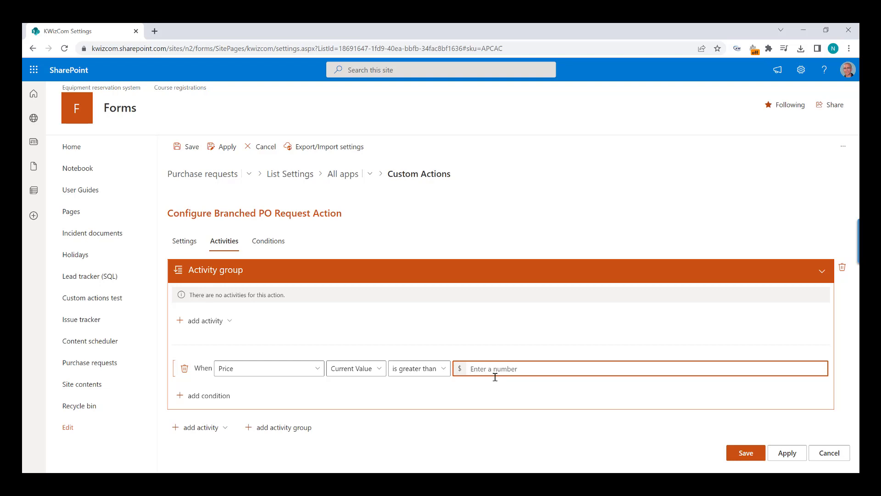
{"action": "type", "text": "2000"}
{"action": "left_click", "coordinate": [227, 323]}
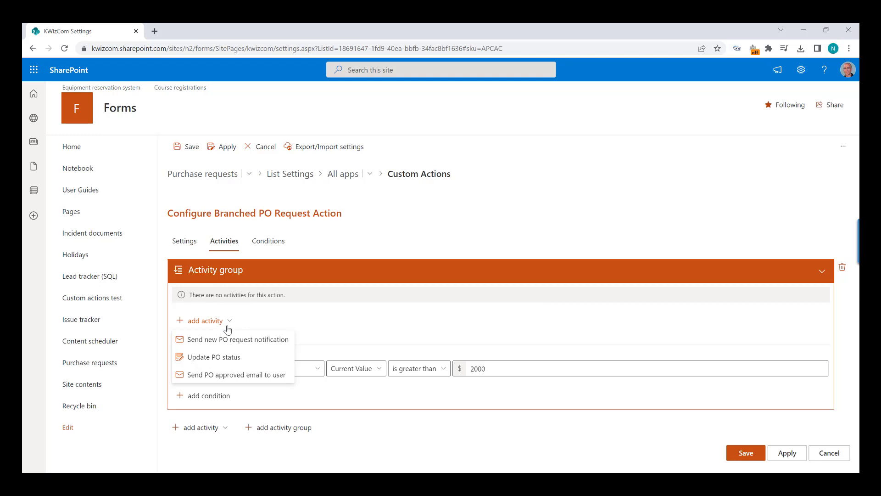
Add the Send new PO request notification email and set its recp variable to a recipient e-mail address.
{"action": "left_click", "coordinate": [231, 339]}
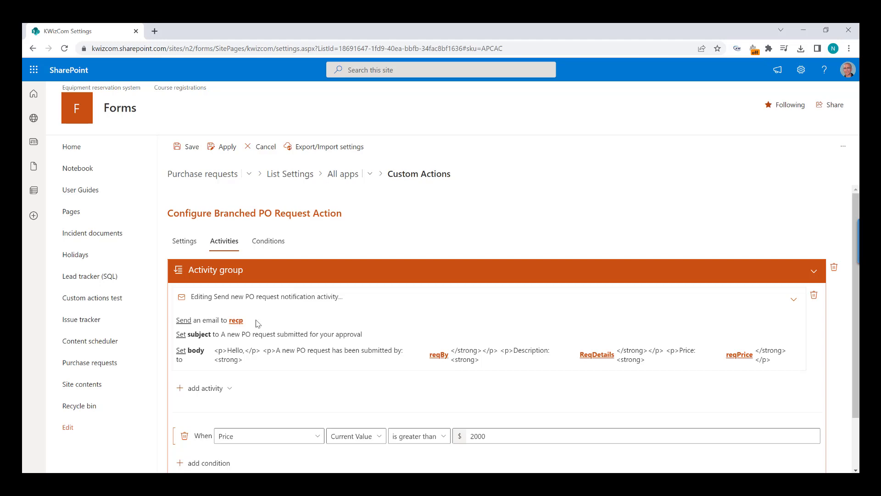
{"action": "left_click", "coordinate": [237, 321]}
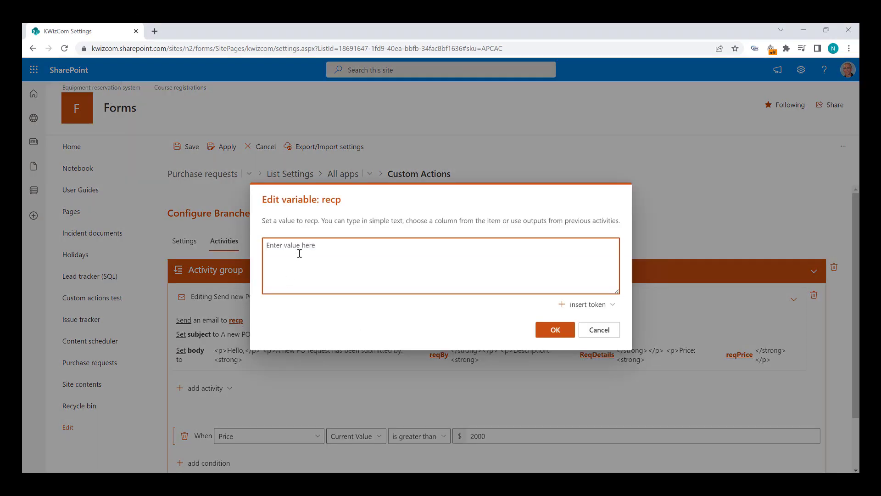
{"action": "left_click", "coordinate": [545, 329]}
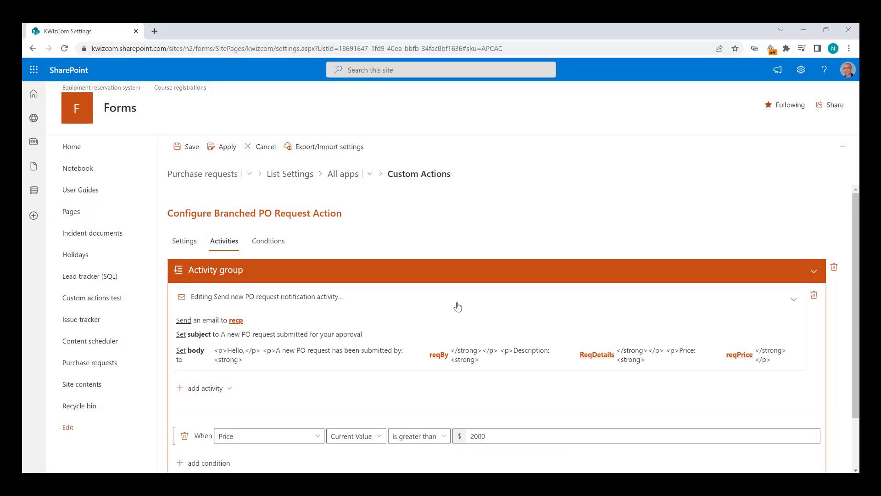
Fill the reqBy variable with the Request By column value.
{"action": "left_click", "coordinate": [438, 356]}
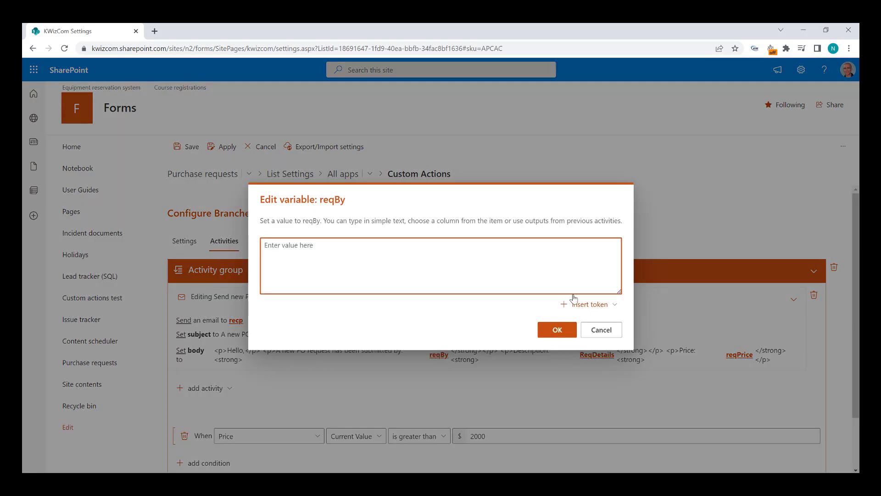
{"action": "left_click", "coordinate": [587, 304]}
{"action": "mouse_move", "coordinate": [606, 237]}
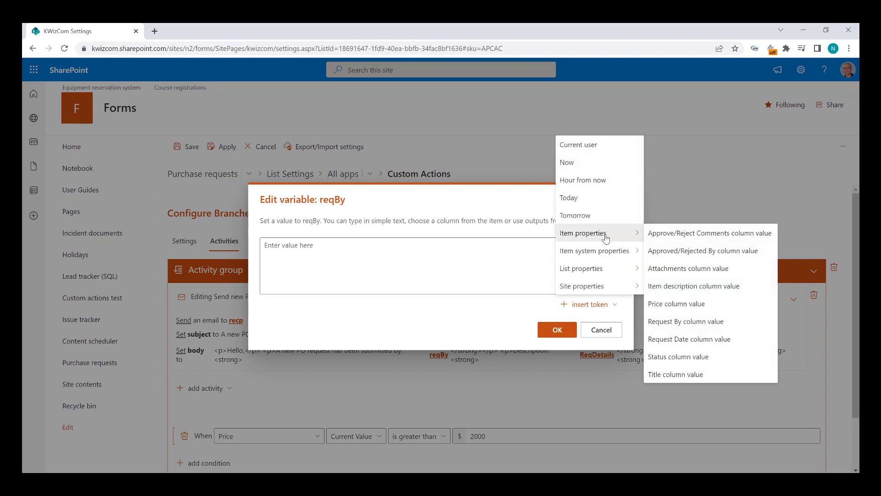
{"action": "left_click", "coordinate": [670, 321]}
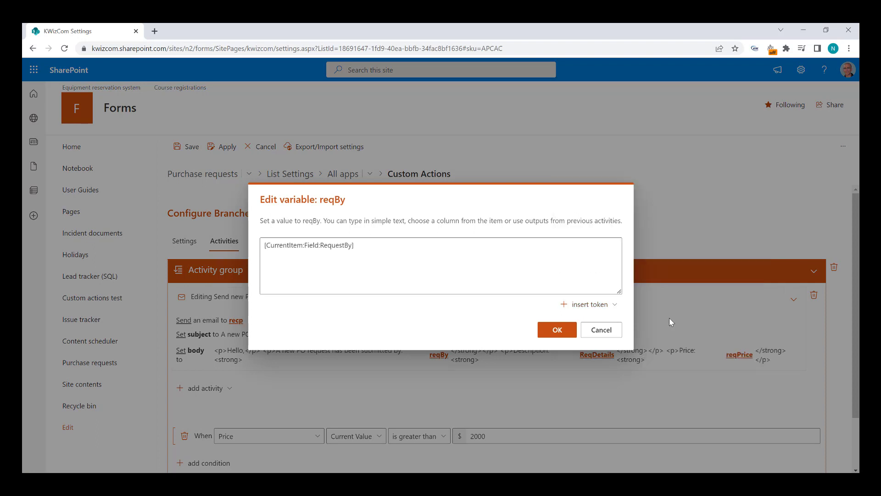
{"action": "left_click", "coordinate": [557, 330]}
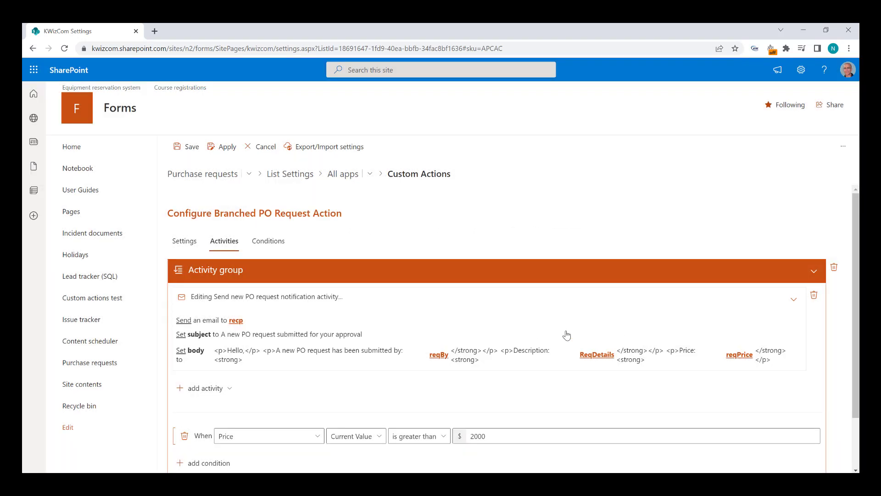
Fill ReqDetails with the Item description value and reqPrice with the Price value.
{"action": "left_click", "coordinate": [596, 354]}
{"action": "left_click", "coordinate": [595, 311]}
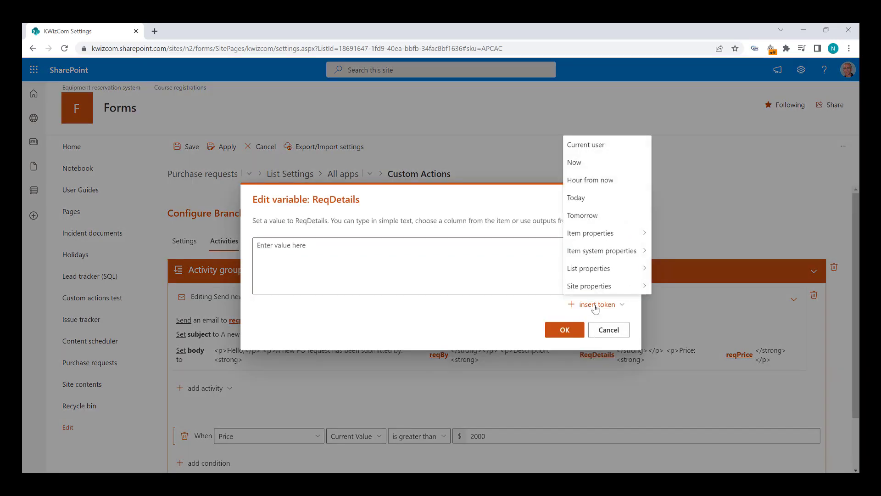
{"action": "mouse_move", "coordinate": [620, 237]}
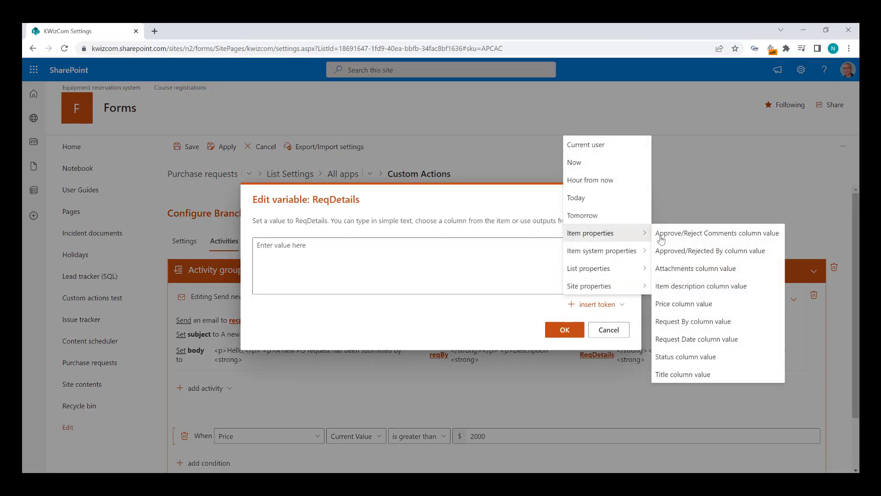
{"action": "left_click", "coordinate": [683, 286]}
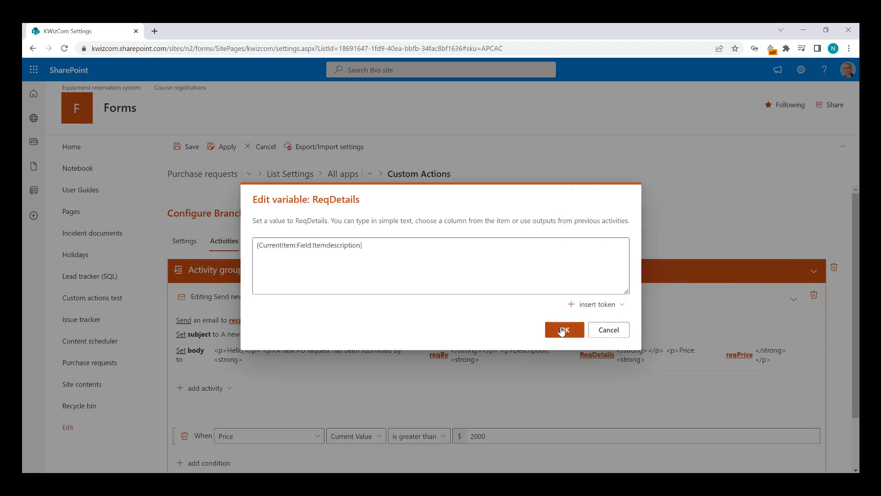
{"action": "left_click", "coordinate": [565, 330]}
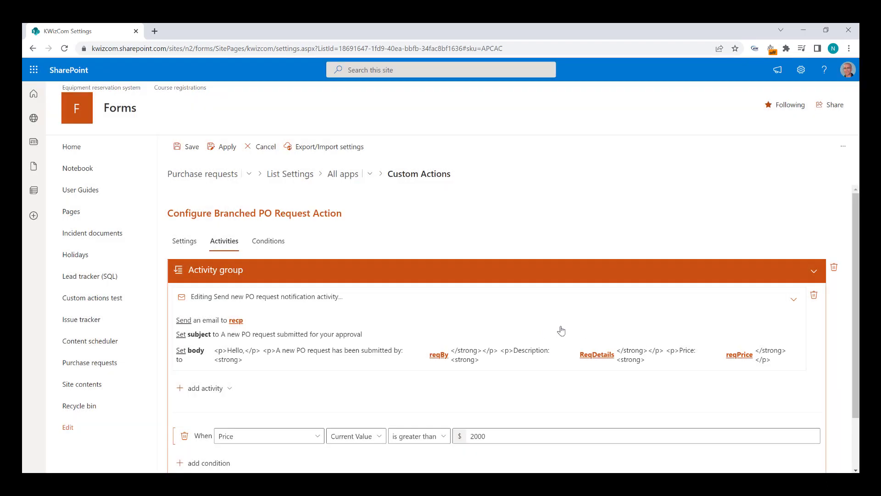
{"action": "left_click", "coordinate": [730, 355]}
{"action": "left_click", "coordinate": [603, 305]}
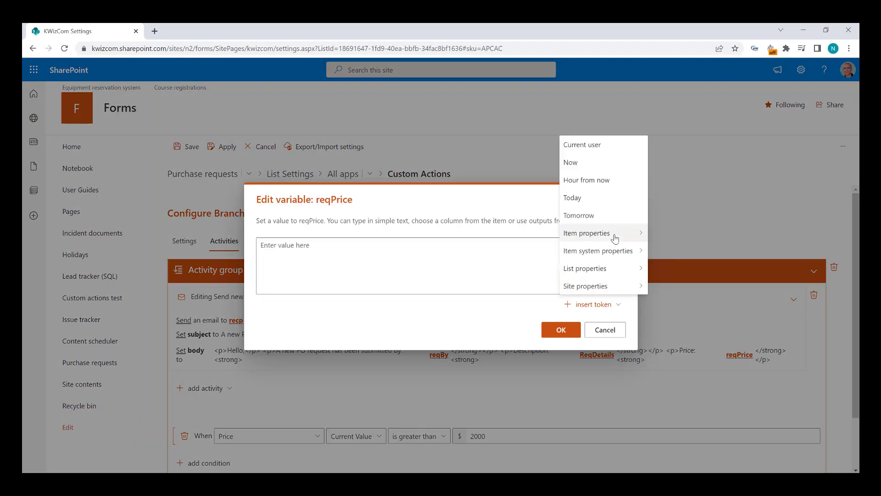
{"action": "mouse_move", "coordinate": [633, 238]}
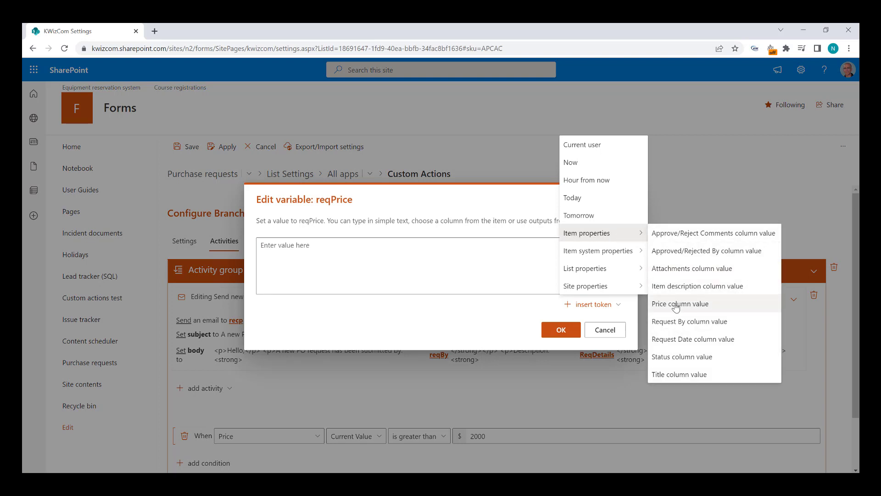
{"action": "left_click", "coordinate": [676, 303]}
{"action": "left_click", "coordinate": [563, 329]}
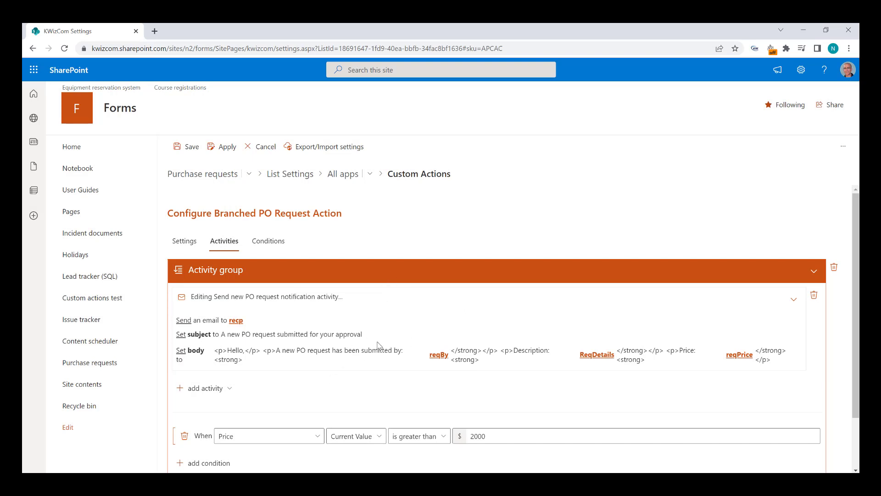
Collapse the Price over 2000 group to its summary and add a second, empty activity group.
{"action": "scroll", "coordinate": [377, 344], "scroll_direction": "down", "scroll_amount": 1}
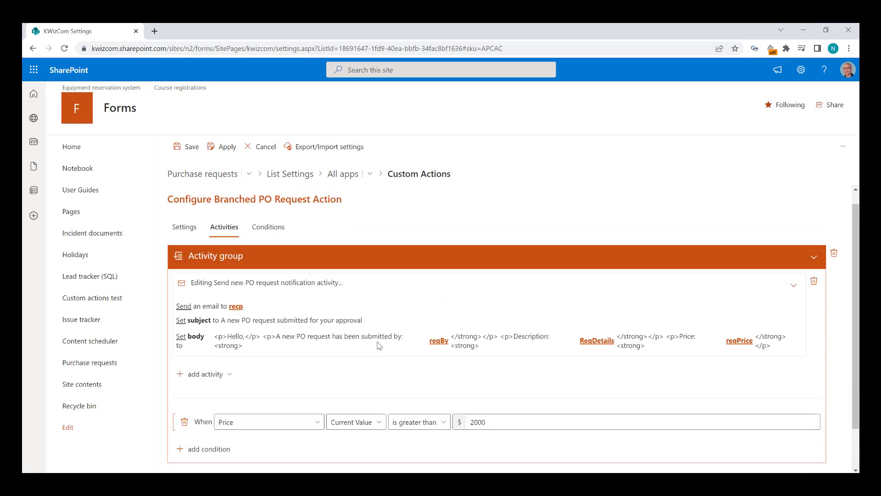
{"action": "scroll", "coordinate": [378, 344], "scroll_direction": "down", "scroll_amount": 1}
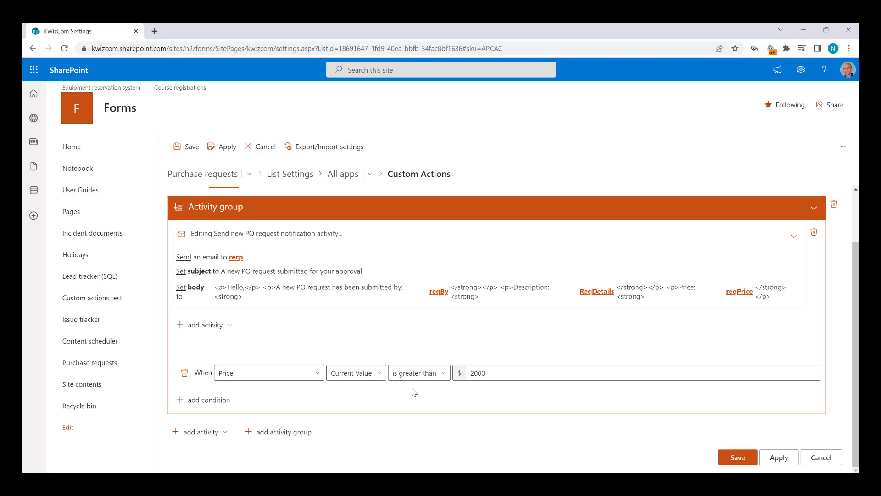
{"action": "left_click", "coordinate": [369, 214]}
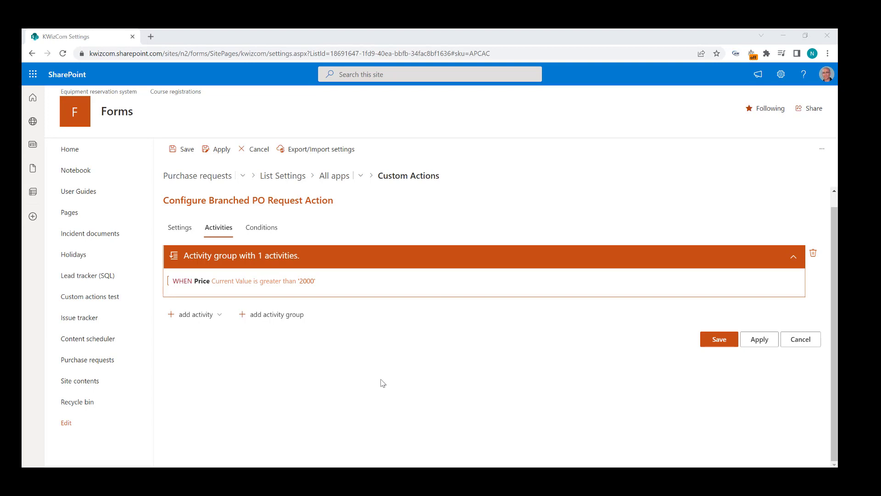
{"action": "left_click", "coordinate": [279, 318]}
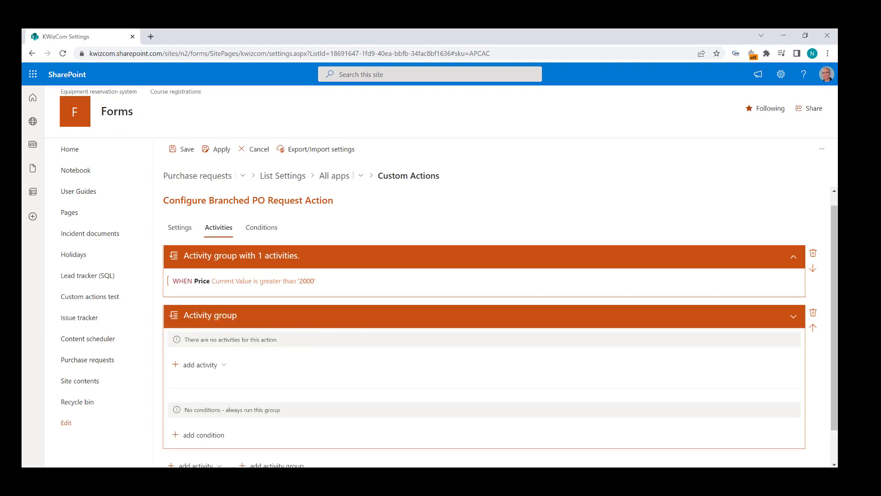
{"action": "left_click_drag", "start_coordinate": [837, 101], "coordinate": [553, 73]}
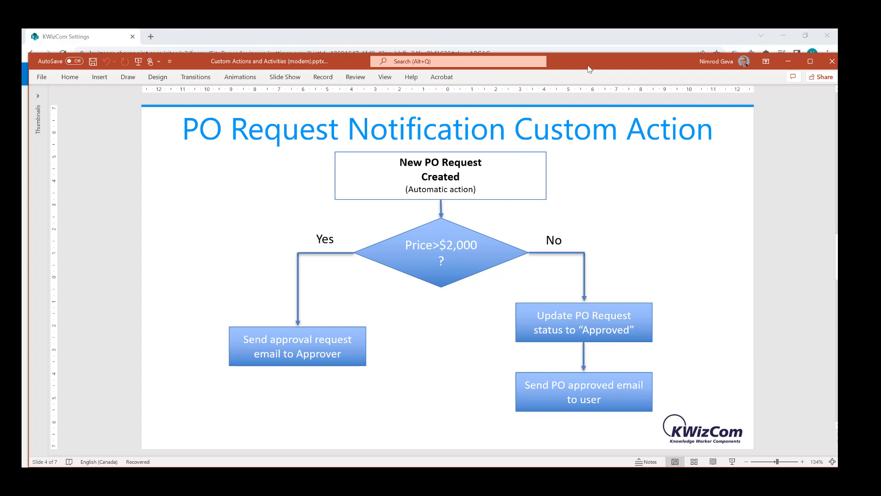
Move the PowerPoint flowchart slide aside so the action's activity groups show again.
{"action": "left_click_drag", "start_coordinate": [589, 70], "coordinate": [837, 48]}
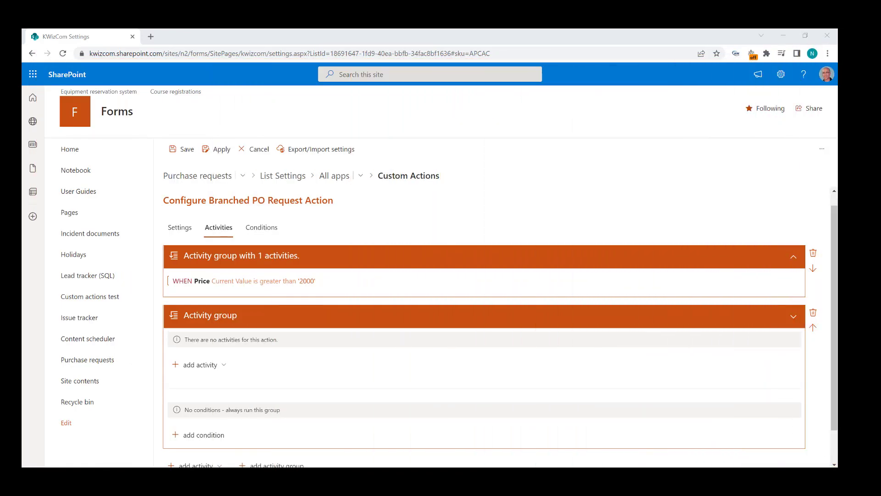
Give the second activity group the condition Price is less than 2000.
{"action": "left_click", "coordinate": [220, 436]}
{"action": "left_click", "coordinate": [284, 415]}
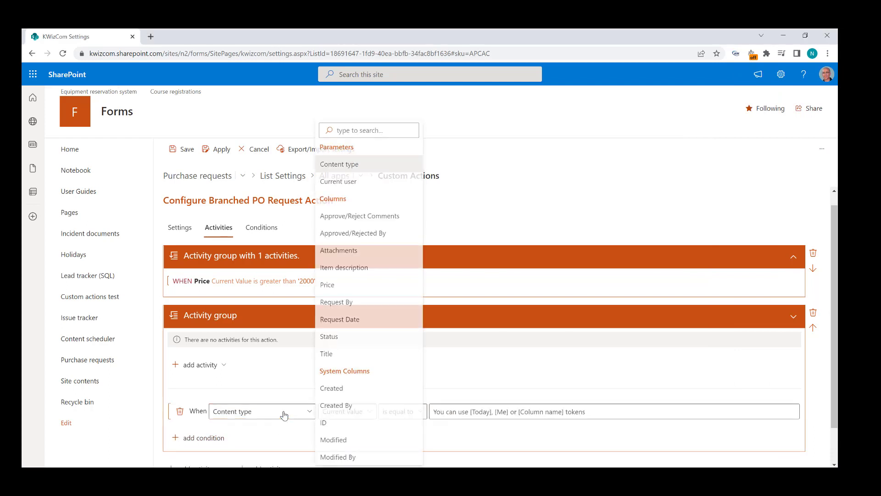
{"action": "left_click", "coordinate": [352, 287]}
{"action": "left_click", "coordinate": [403, 411]}
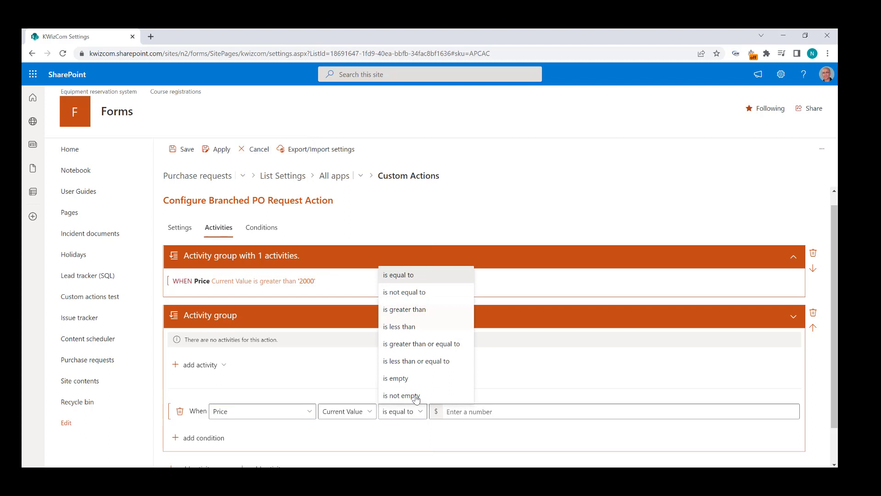
{"action": "left_click", "coordinate": [425, 326]}
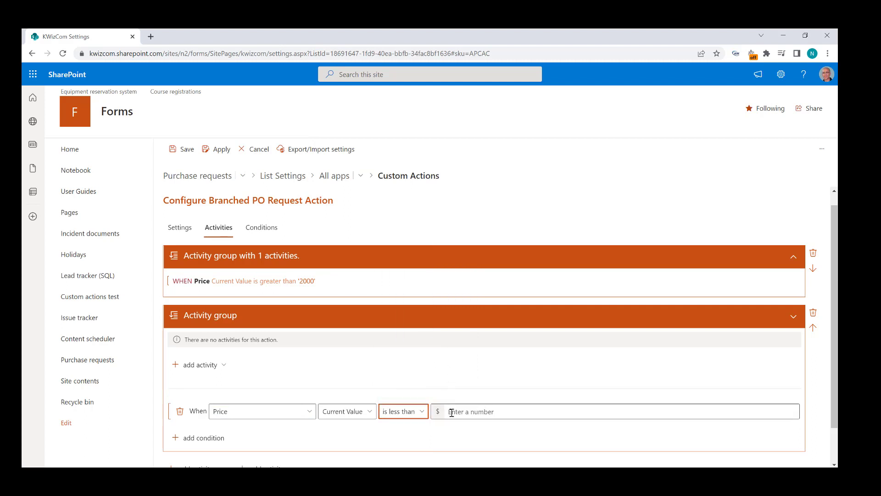
{"action": "left_click", "coordinate": [452, 412]}
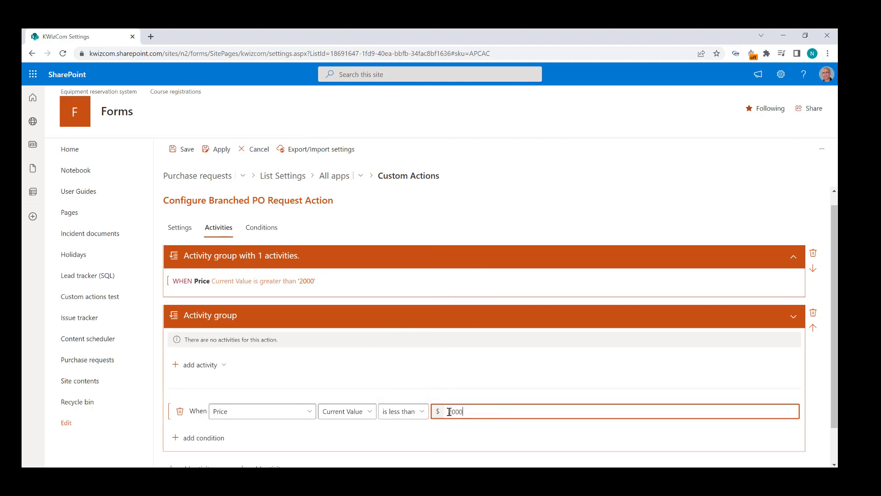
Add an Update PO status activity that sets Status to Approved.
{"action": "left_click", "coordinate": [217, 367]}
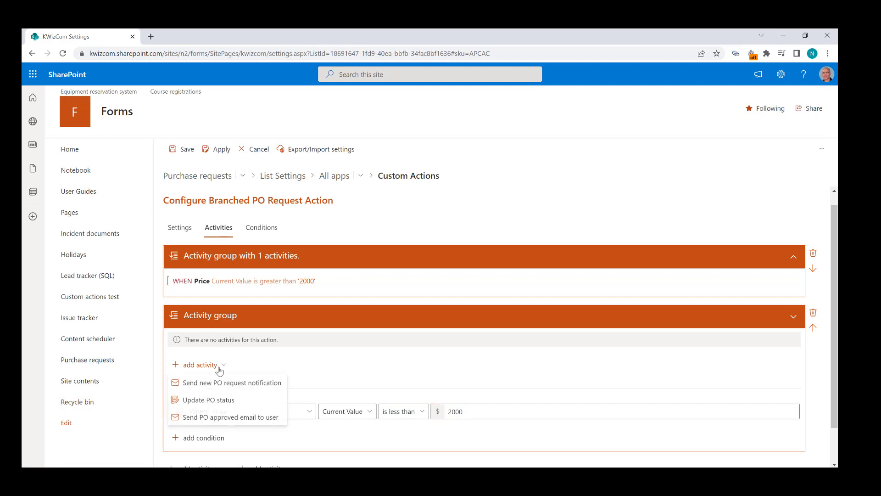
{"action": "left_click", "coordinate": [215, 400]}
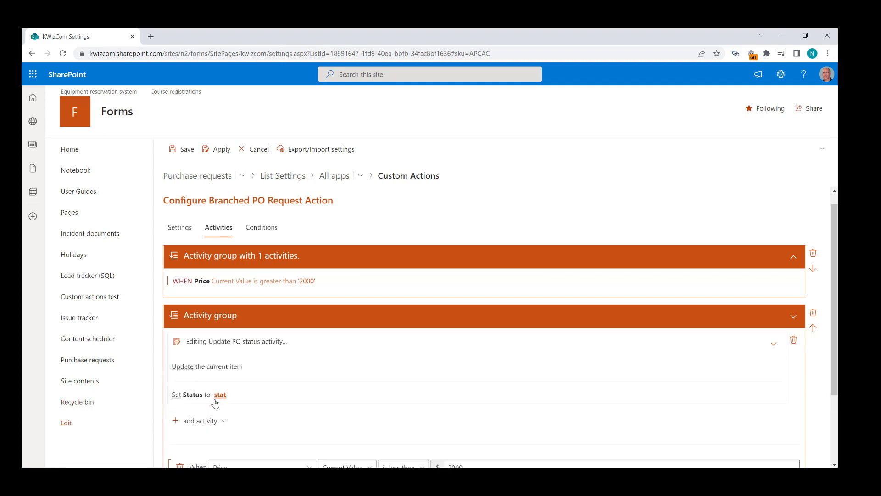
{"action": "left_click", "coordinate": [219, 396]}
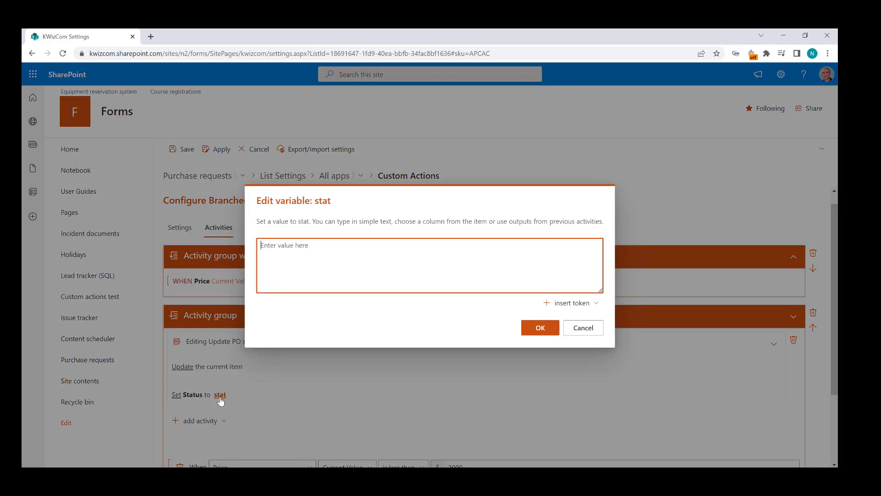
{"action": "type", "text": "Approved"}
{"action": "left_click", "coordinate": [529, 328]}
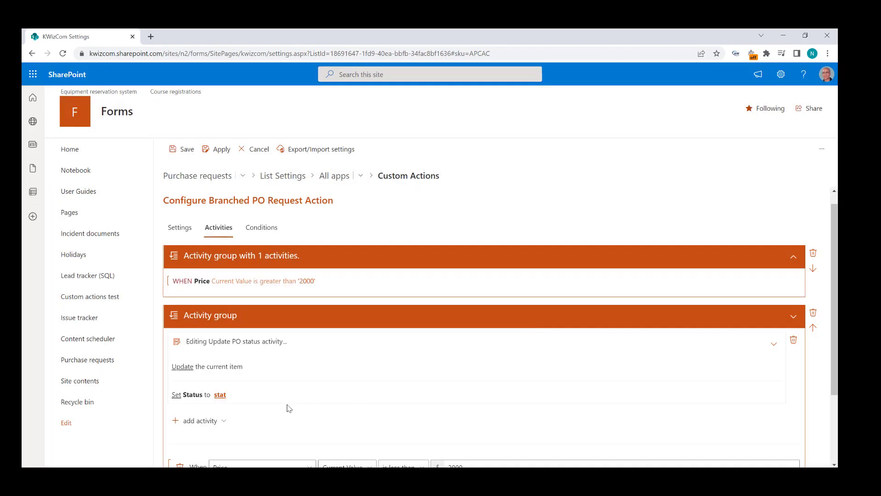
{"action": "left_click", "coordinate": [223, 423]}
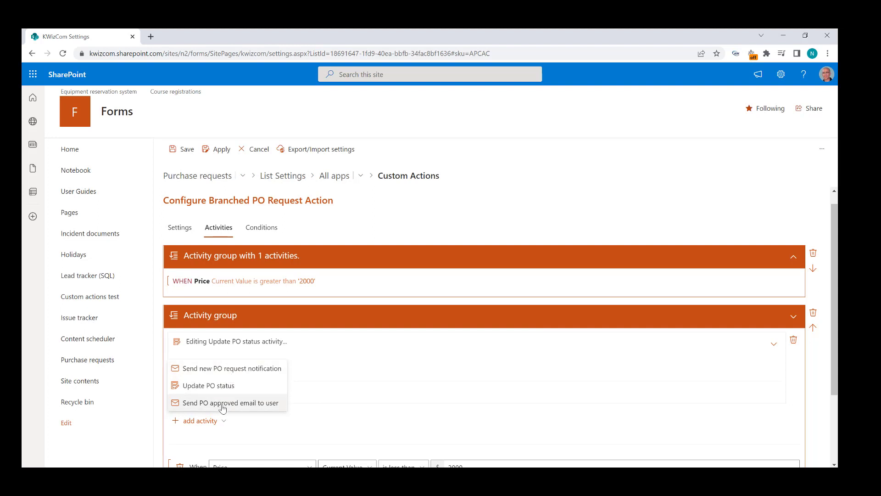
Add the Send PO approved email to user activity with its recipient set to Request By.
{"action": "left_click", "coordinate": [222, 403]}
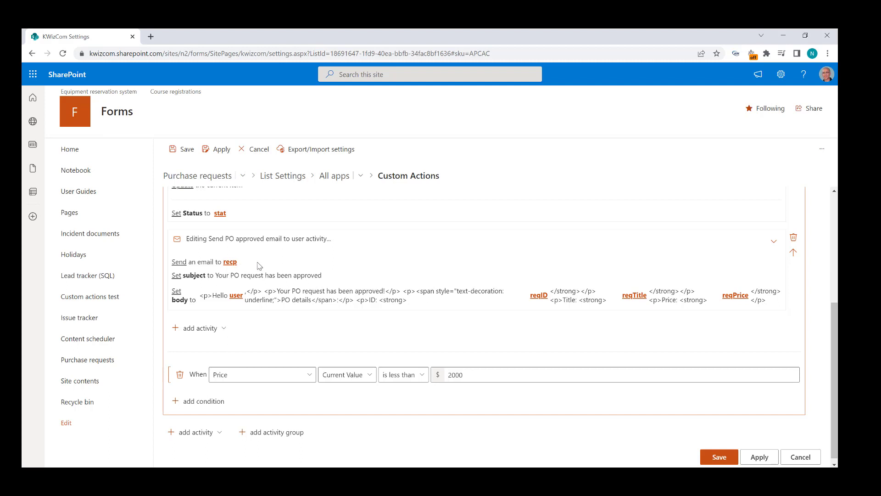
{"action": "left_click", "coordinate": [230, 262]}
{"action": "left_click", "coordinate": [594, 302]}
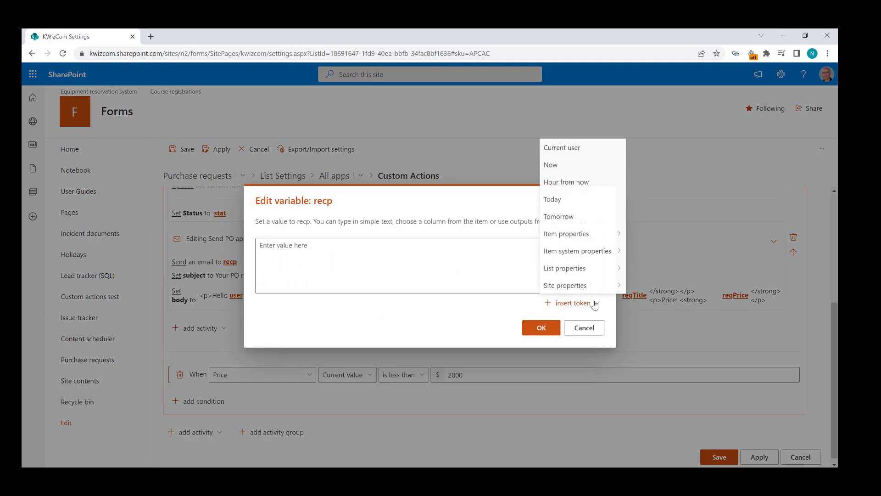
{"action": "mouse_move", "coordinate": [595, 240]}
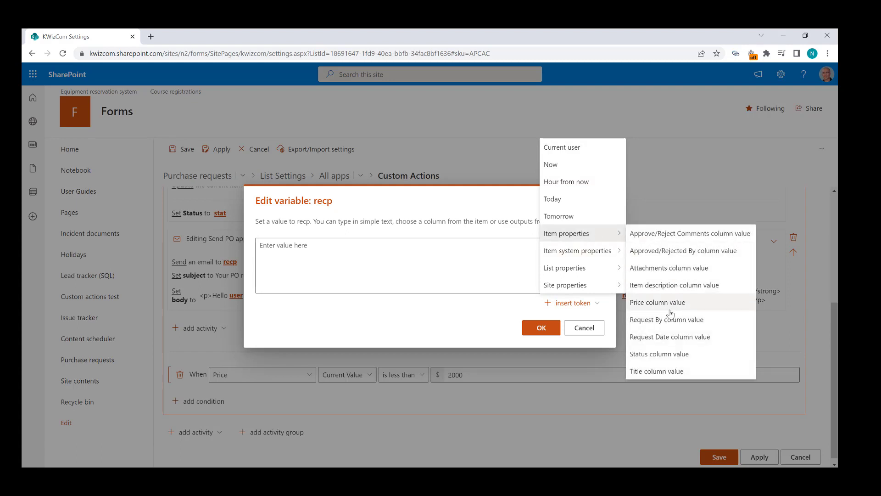
{"action": "left_click", "coordinate": [666, 320]}
{"action": "left_click", "coordinate": [541, 328]}
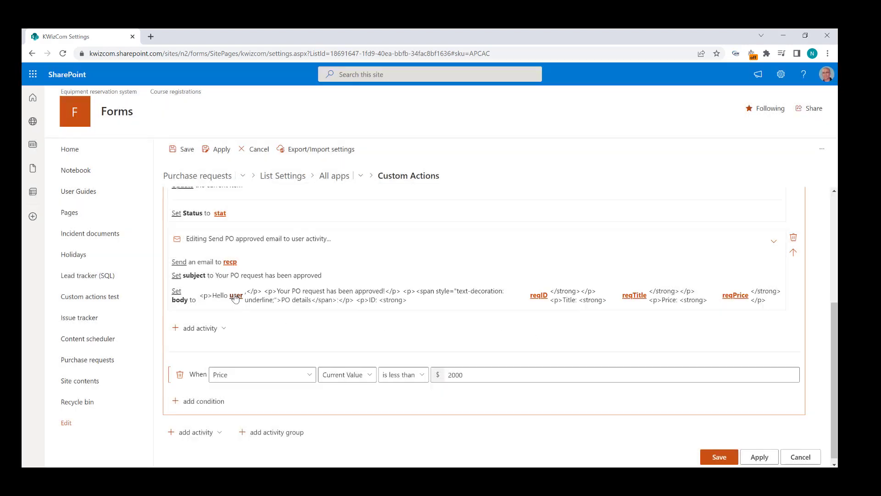
Fill the user name with Request By and reqID with the item's ID.
{"action": "left_click", "coordinate": [235, 296]}
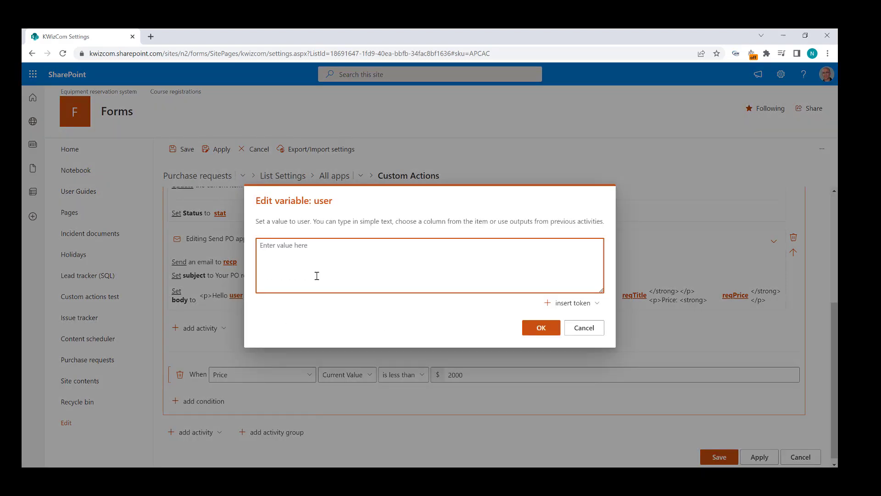
{"action": "left_click", "coordinate": [595, 306]}
{"action": "mouse_move", "coordinate": [599, 237]}
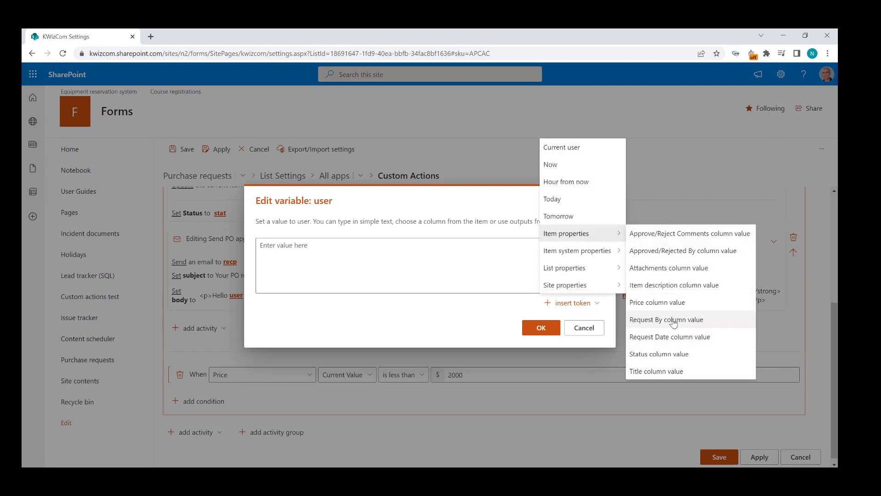
{"action": "left_click", "coordinate": [674, 320]}
{"action": "left_click", "coordinate": [541, 328]}
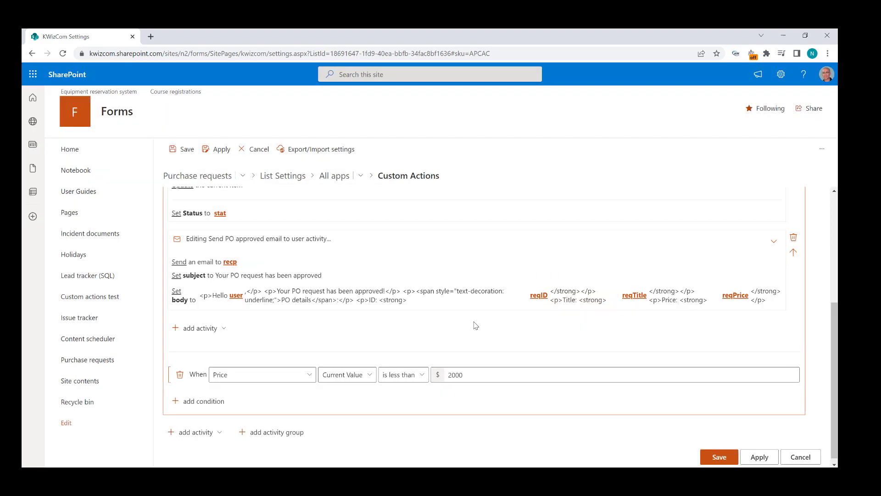
{"action": "left_click", "coordinate": [538, 293]}
{"action": "left_click", "coordinate": [592, 305]}
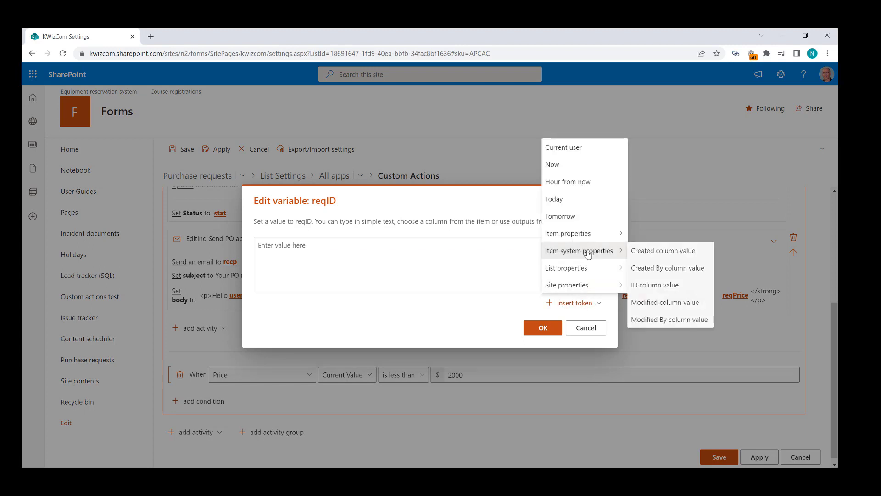
{"action": "left_click", "coordinate": [655, 284]}
{"action": "left_click", "coordinate": [543, 327]}
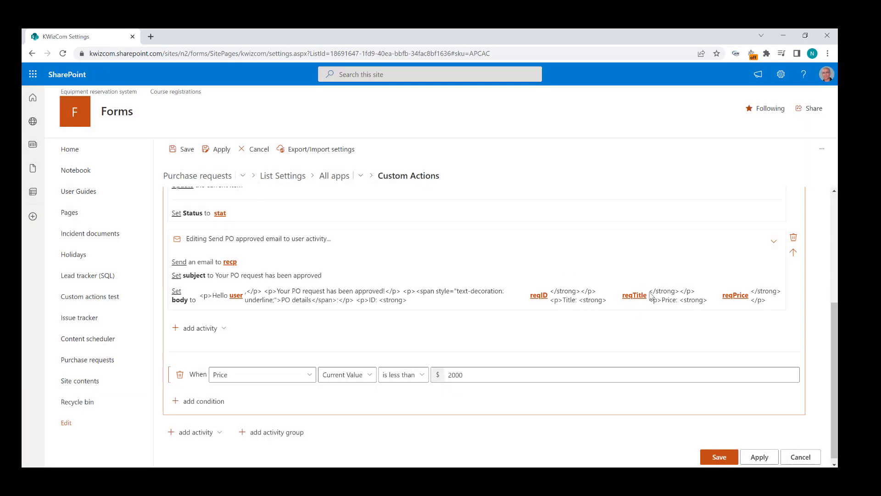
Fill reqTitle with the item's Title and reqPrice with an item column value.
{"action": "left_click", "coordinate": [635, 295]}
{"action": "left_click", "coordinate": [587, 304]}
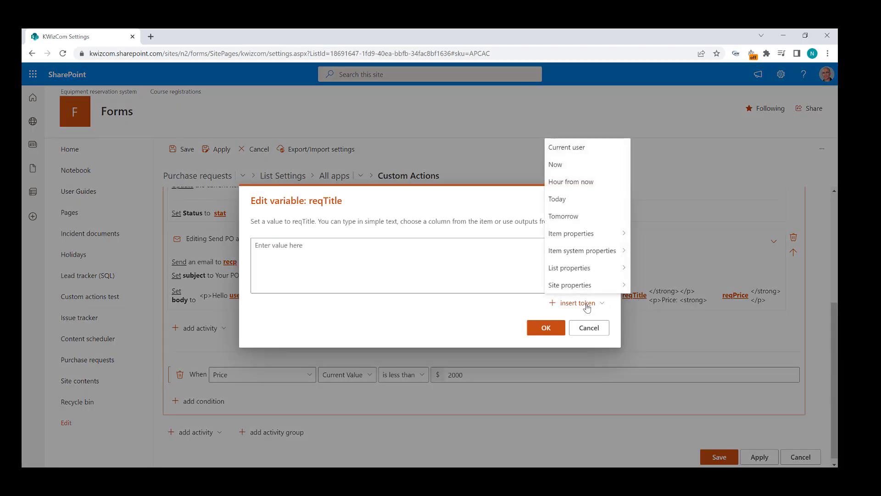
{"action": "mouse_move", "coordinate": [596, 233]}
{"action": "left_click", "coordinate": [648, 373]}
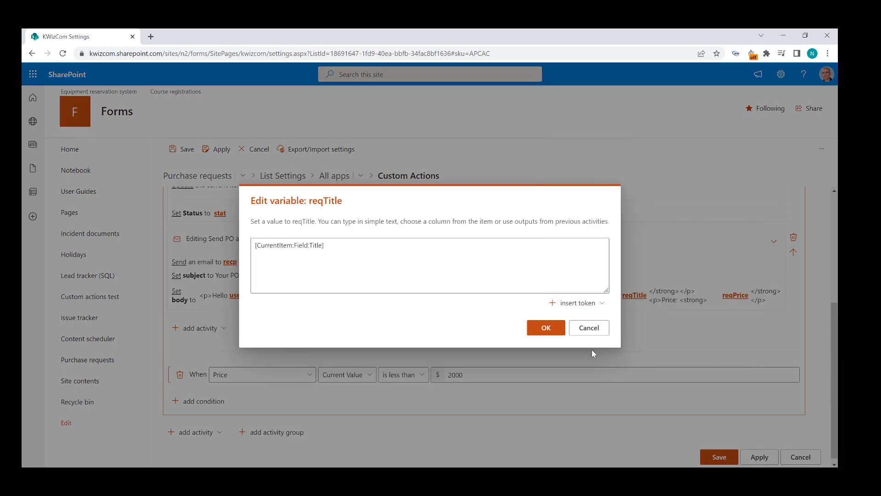
{"action": "left_click", "coordinate": [546, 328]}
{"action": "left_click", "coordinate": [734, 295]}
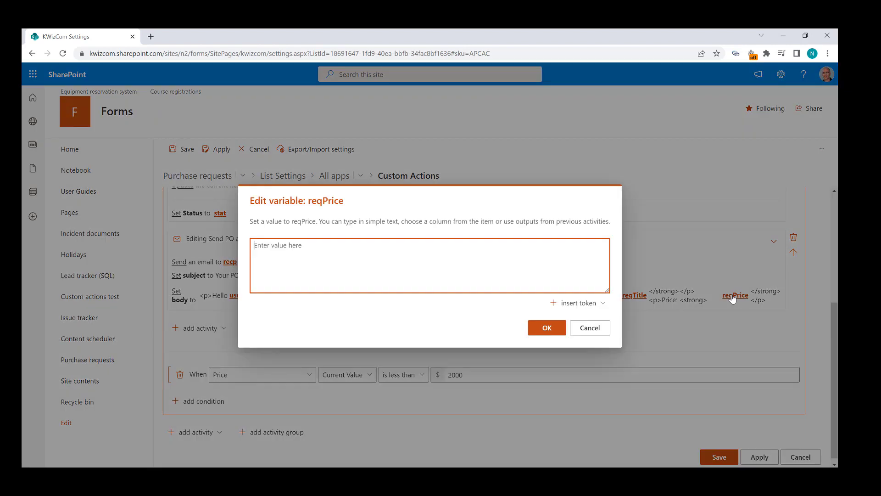
{"action": "left_click", "coordinate": [577, 303]}
{"action": "mouse_move", "coordinate": [590, 237]}
{"action": "left_click", "coordinate": [662, 302]}
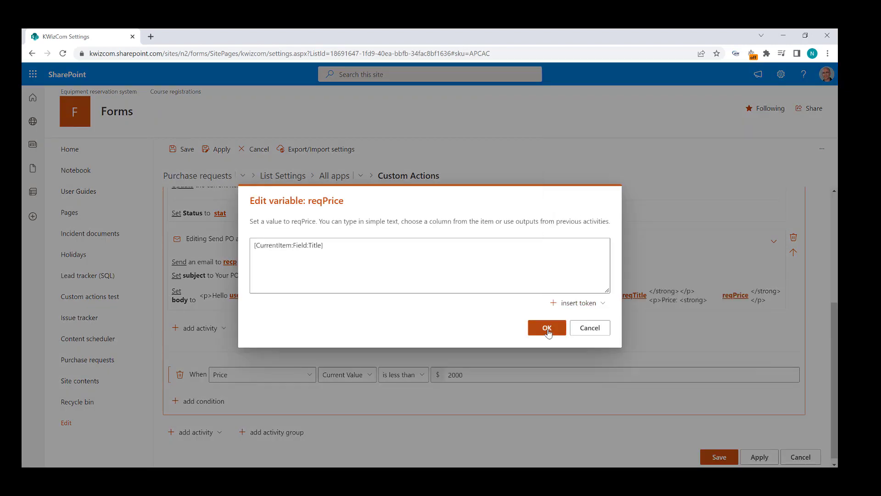
{"action": "left_click", "coordinate": [547, 327]}
Collapse the under-2000 activity group so both branches show only their Price conditions.
{"action": "scroll", "coordinate": [596, 349], "scroll_direction": "up", "scroll_amount": 2}
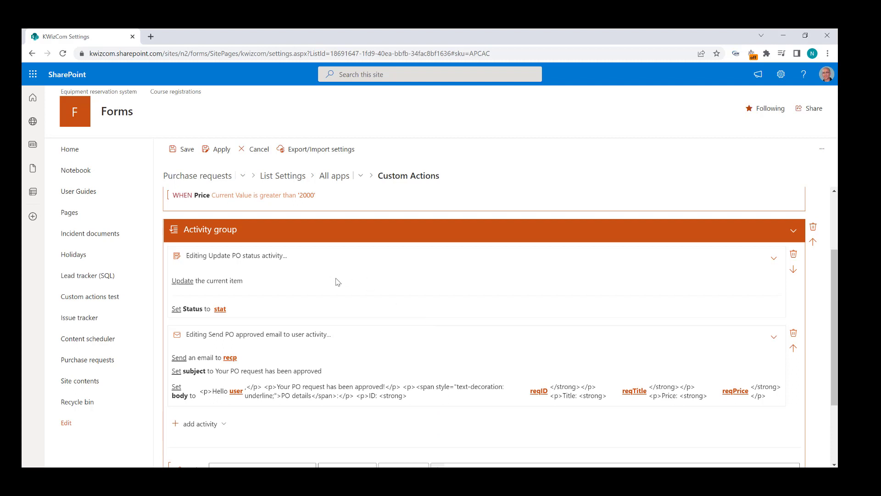
{"action": "scroll", "coordinate": [337, 281], "scroll_direction": "down", "scroll_amount": 2}
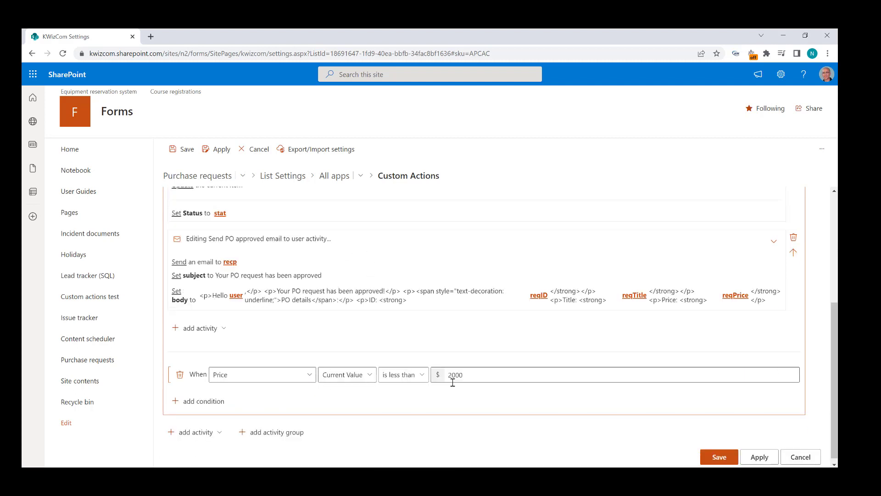
{"action": "scroll", "coordinate": [452, 382], "scroll_direction": "up", "scroll_amount": 2}
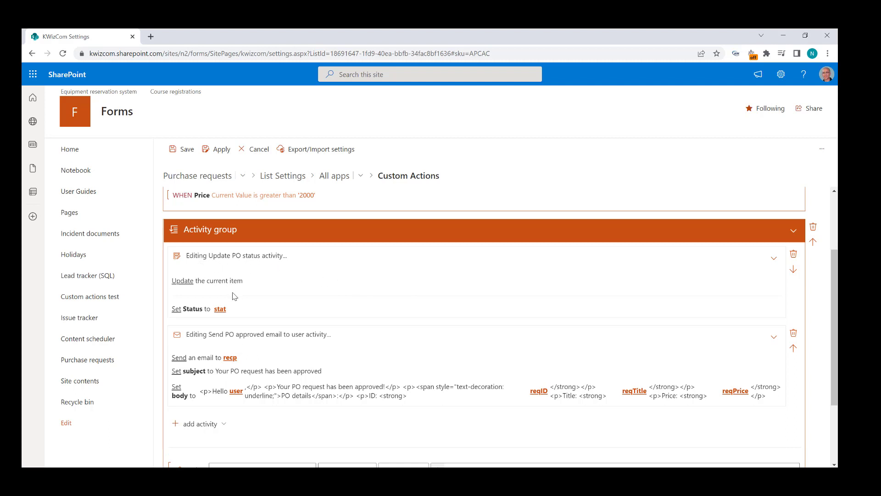
{"action": "scroll", "coordinate": [282, 323], "scroll_direction": "down", "scroll_amount": 2}
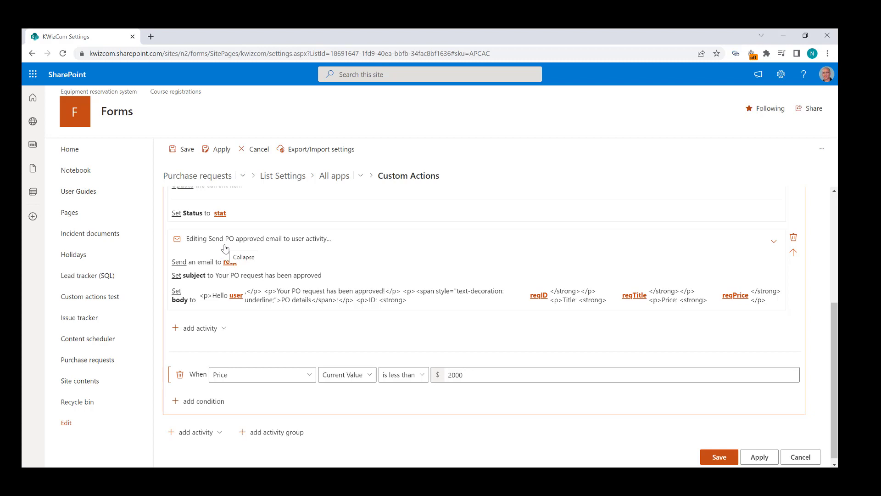
{"action": "scroll", "coordinate": [225, 248], "scroll_direction": "up", "scroll_amount": 5}
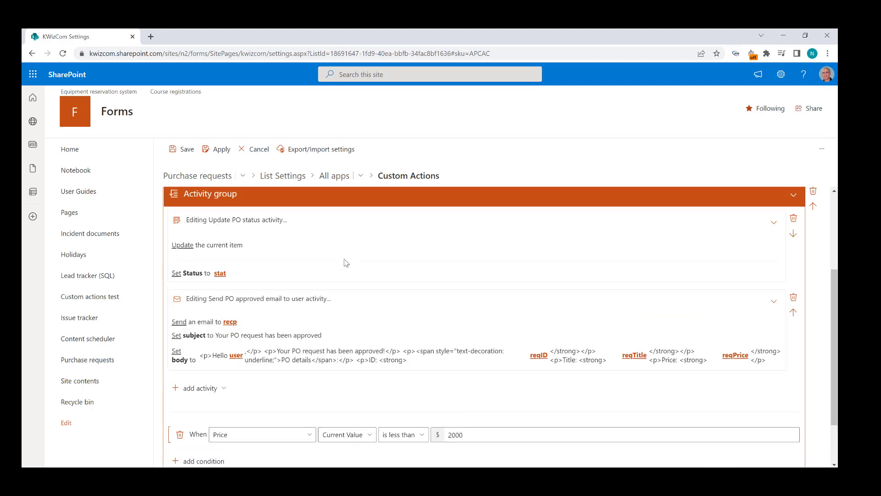
{"action": "left_click", "coordinate": [352, 276]}
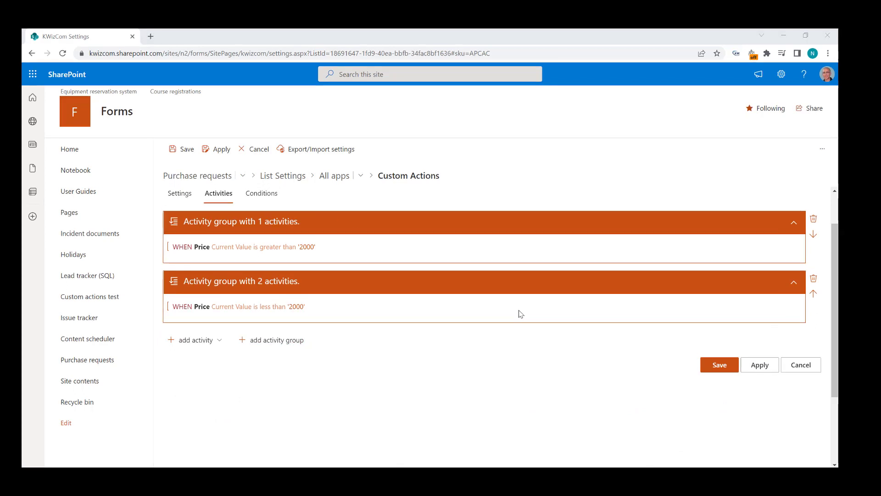
{"action": "scroll", "coordinate": [403, 407], "scroll_direction": "up", "scroll_amount": 1}
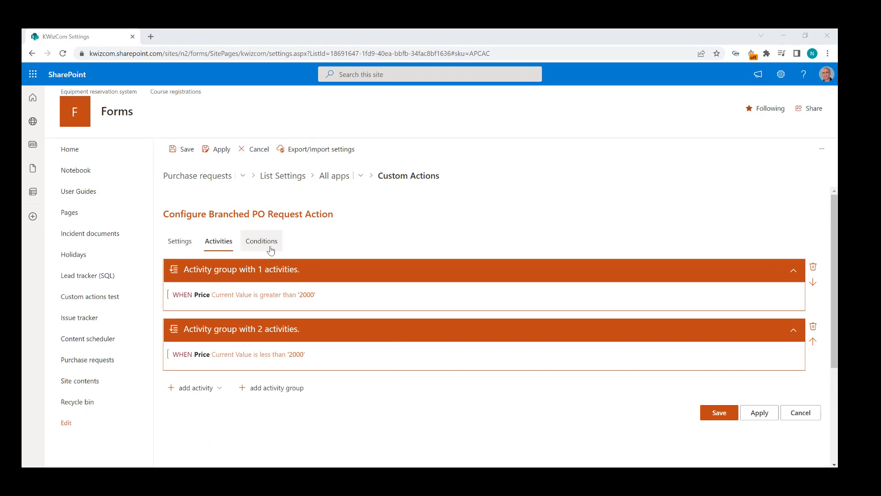
Review the Conditions tab and save the Branched PO Request Action.
{"action": "left_click", "coordinate": [271, 248]}
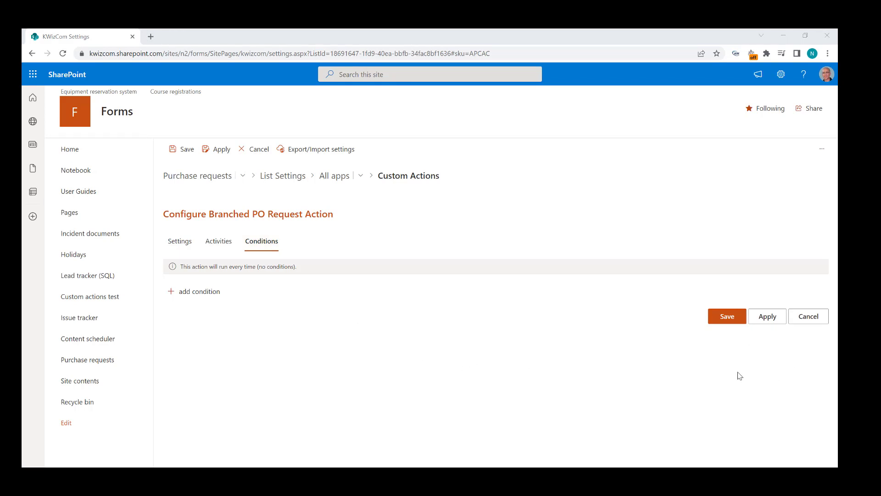
{"action": "left_click", "coordinate": [725, 323]}
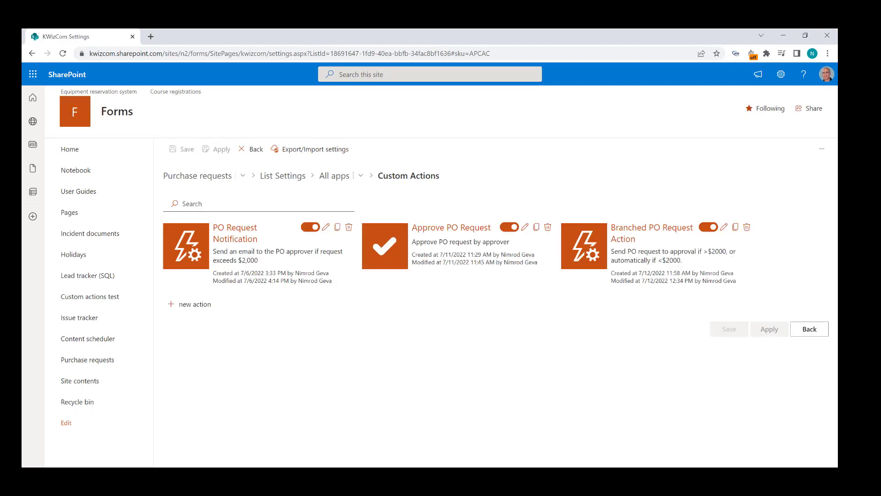
Create a purchase request titled 'another PO', described 'some details for my second PO', priced 1500.
{"action": "left_click", "coordinate": [186, 181]}
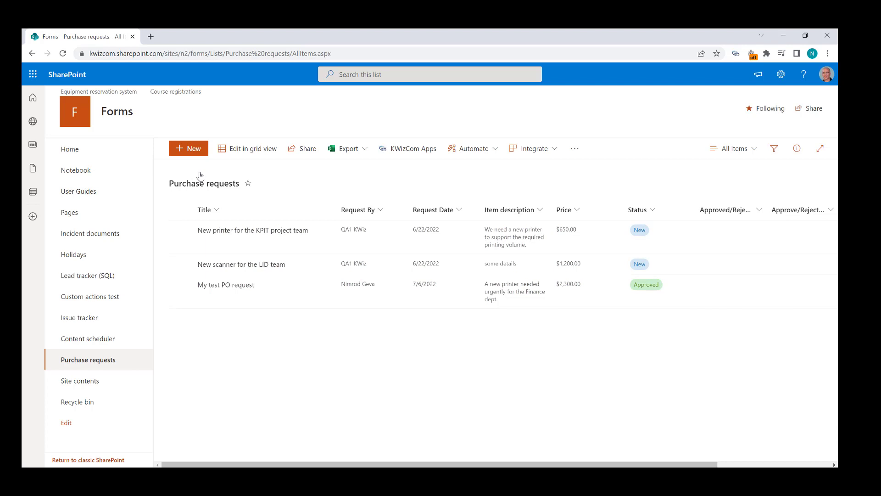
{"action": "left_click", "coordinate": [190, 151]}
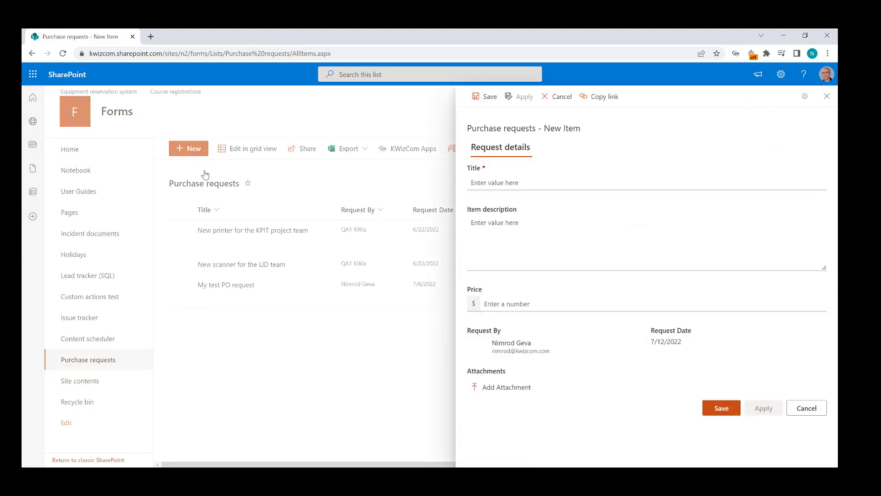
{"action": "left_click", "coordinate": [477, 183]}
{"action": "type", "text": "another PO"}
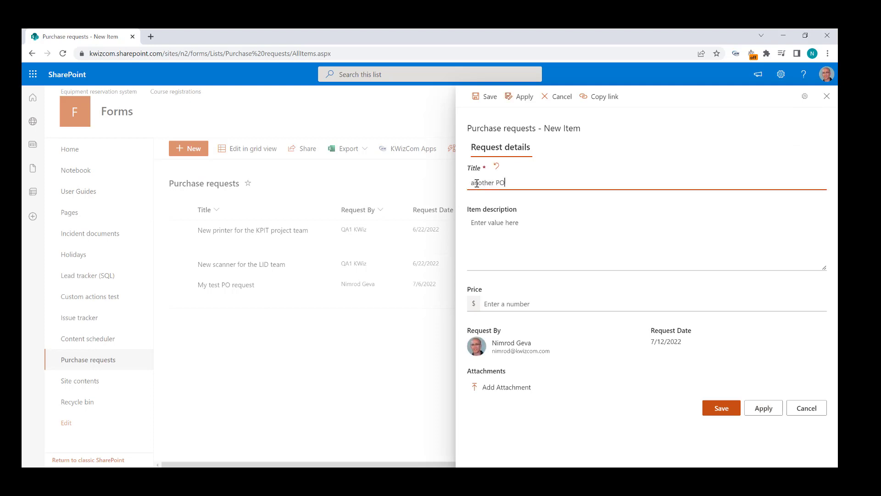
{"action": "left_click", "coordinate": [505, 263]}
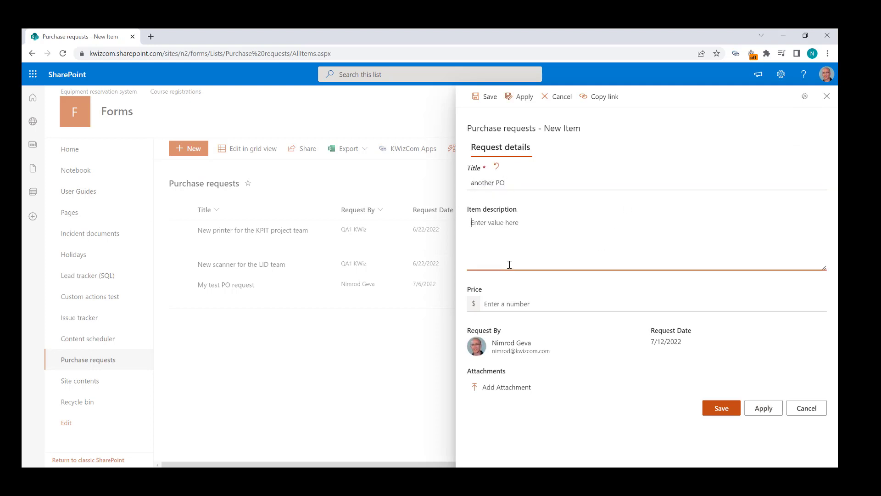
{"action": "type", "text": "some details for my second PO"}
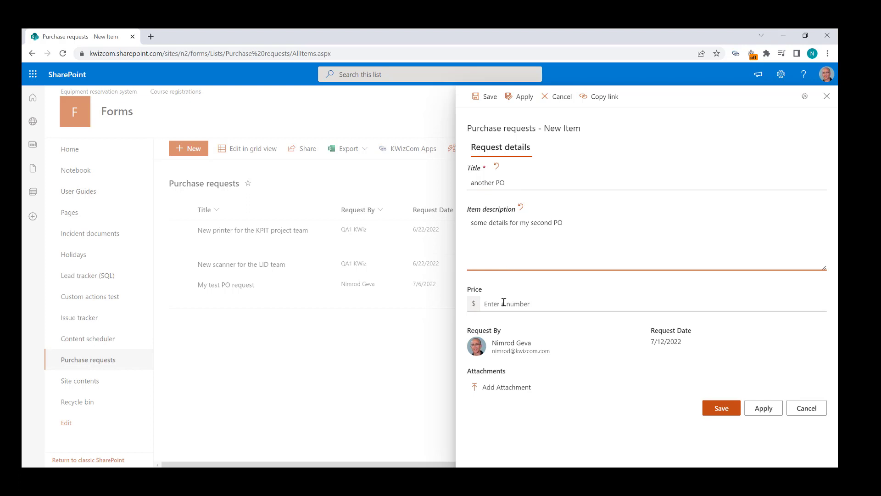
{"action": "left_click", "coordinate": [503, 303]}
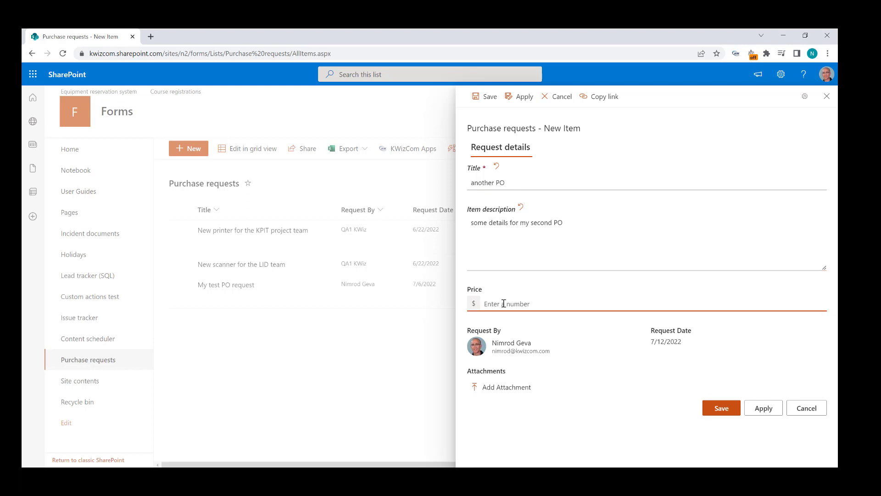
{"action": "type", "text": "1500"}
Save the 'another PO' request and bring the PowerPoint flowchart slide back over the list.
{"action": "left_click", "coordinate": [715, 407]}
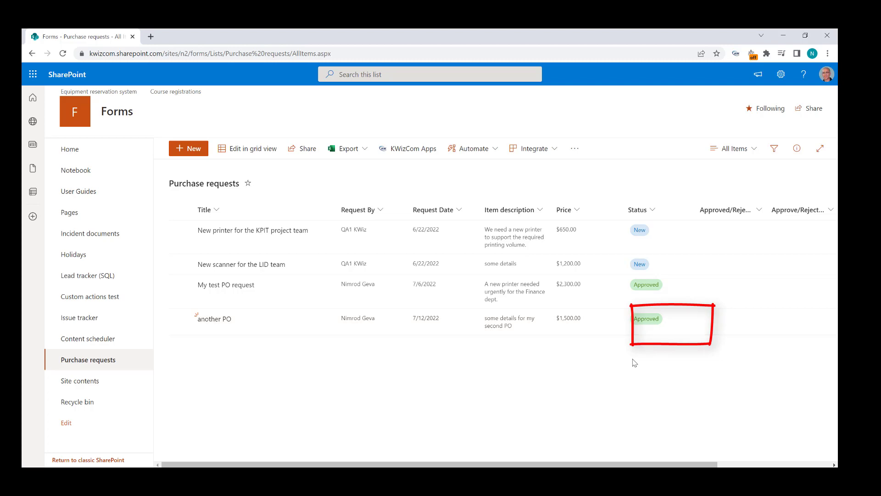
{"action": "left_click_drag", "start_coordinate": [836, 168], "coordinate": [490, 101]}
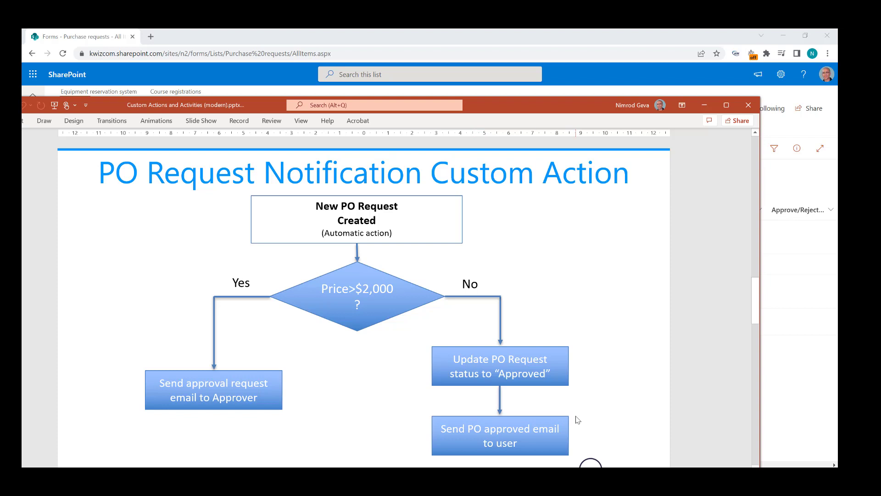
Read the Outlook approval email for PO ID 6 (price 1500), then close it to show the Purchase requests list.
{"action": "left_click_drag", "start_coordinate": [545, 110], "coordinate": [838, 64]}
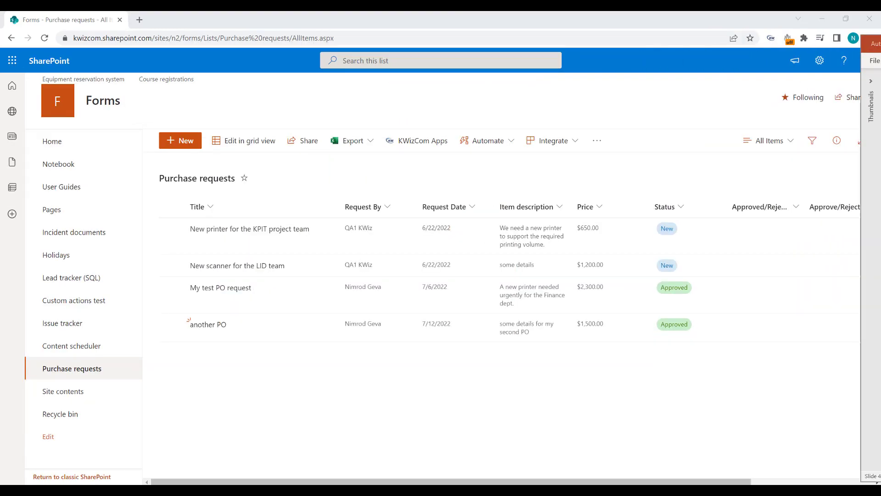
{"action": "left_click_drag", "start_coordinate": [879, 111], "coordinate": [442, 116]}
{"action": "double_click", "coordinate": [250, 195]}
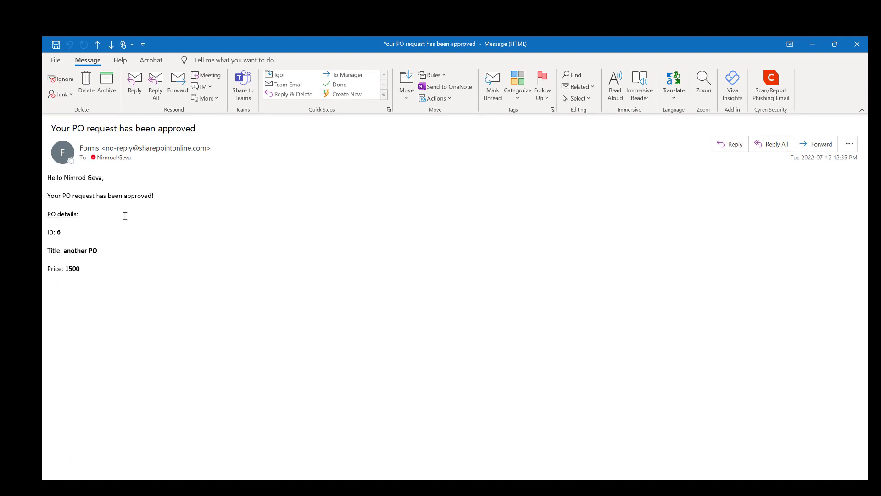
{"action": "left_click", "coordinate": [856, 44]}
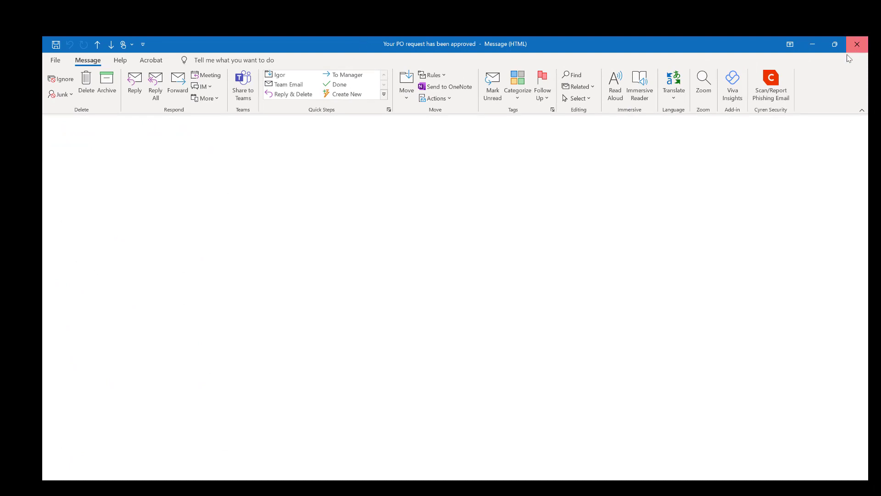
{"action": "left_click_drag", "start_coordinate": [579, 133], "coordinate": [867, 147]}
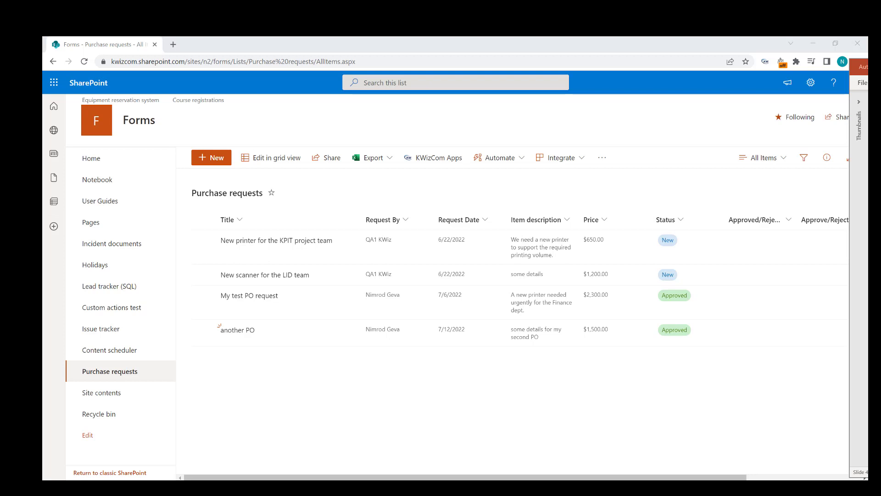
Save a new 'Bigger PO request' item described 'This one is over 2000 dolla' with price 2800.
{"action": "left_click", "coordinate": [216, 157]}
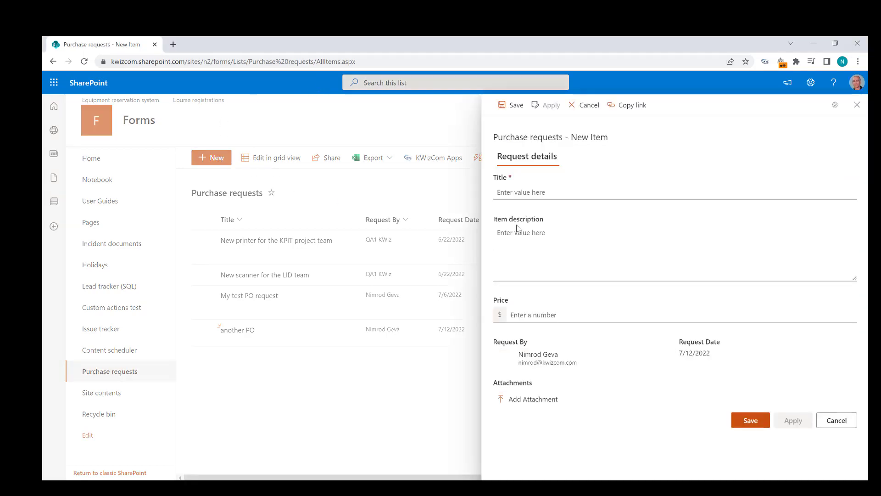
{"action": "left_click", "coordinate": [564, 192]}
{"action": "type", "text": "Bigger PO request"}
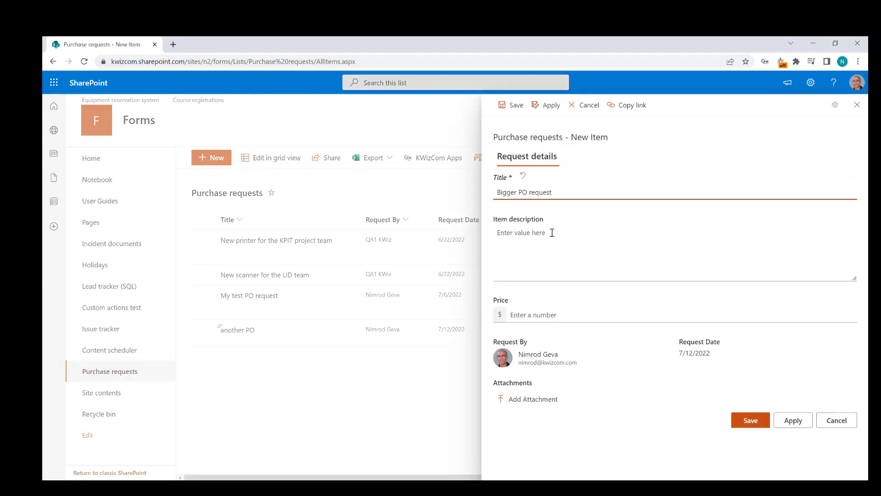
{"action": "left_click", "coordinate": [525, 275]}
{"action": "type", "text": "This one is over 2000 dollars"}
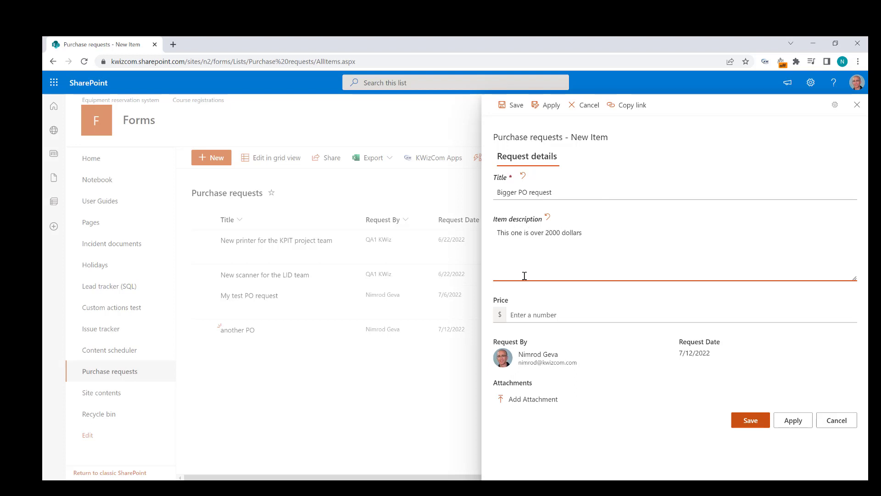
{"action": "left_click", "coordinate": [511, 316]}
{"action": "type", "text": "2800"}
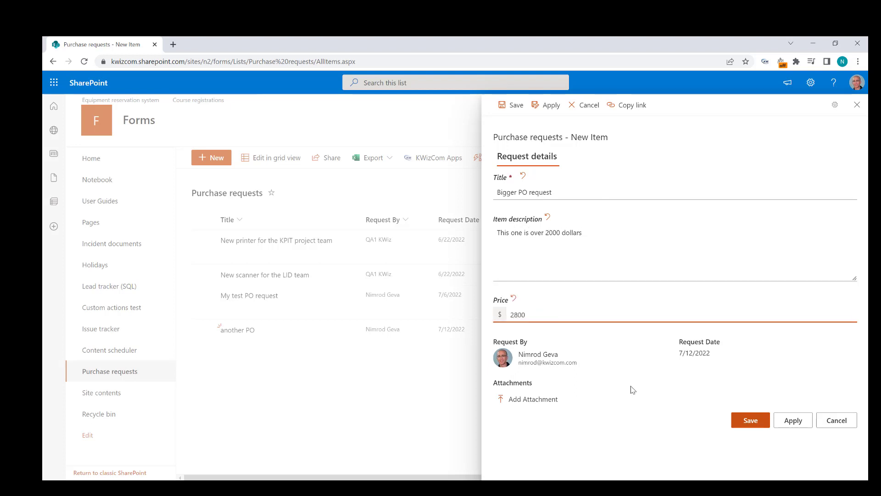
{"action": "left_click", "coordinate": [734, 423]}
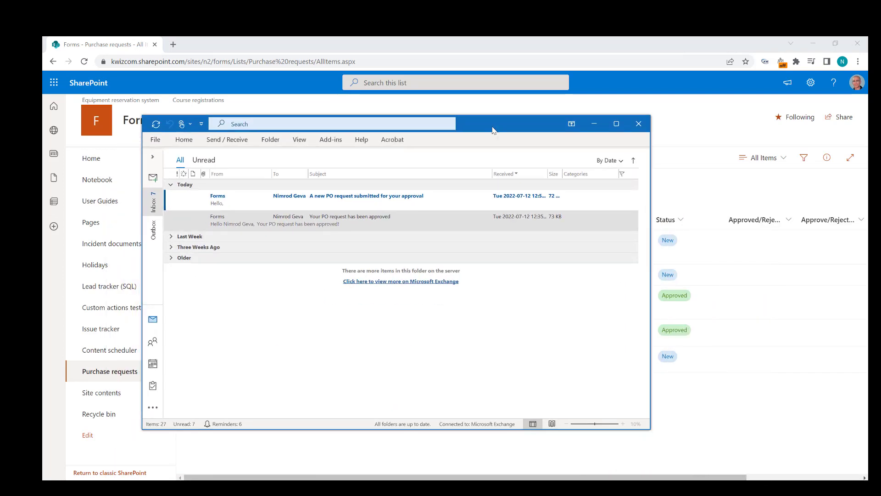
Read the approval-request email for the 2800 PO, then hide Outlook to reveal the PO flowchart slide.
{"action": "double_click", "coordinate": [249, 202]}
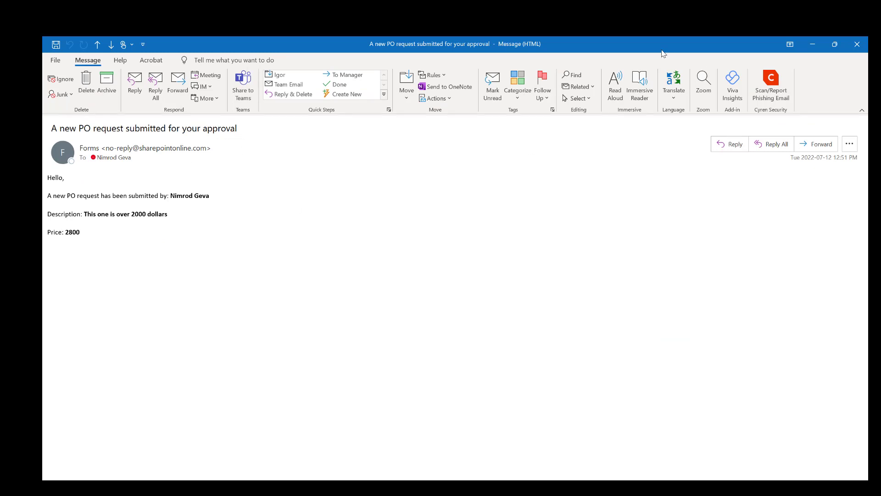
{"action": "left_click_drag", "start_coordinate": [662, 47], "coordinate": [880, 147]}
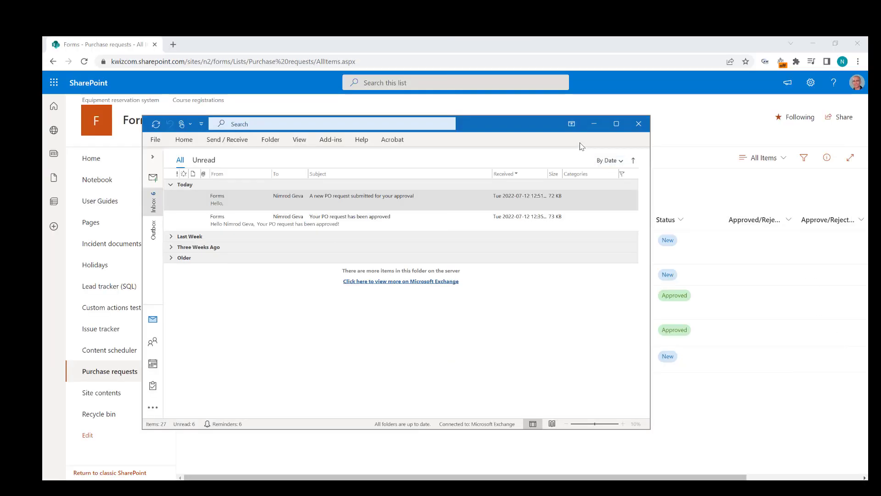
{"action": "left_click", "coordinate": [595, 123]}
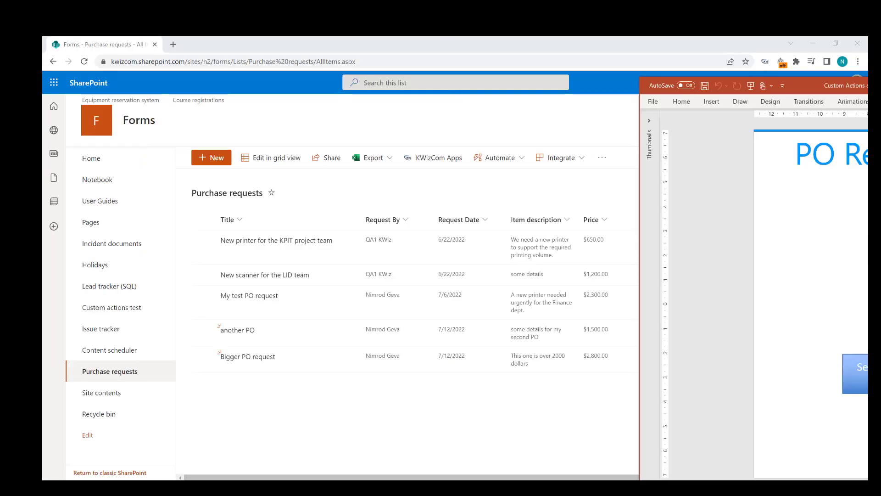
{"action": "left_click_drag", "start_coordinate": [880, 83], "coordinate": [659, 53]}
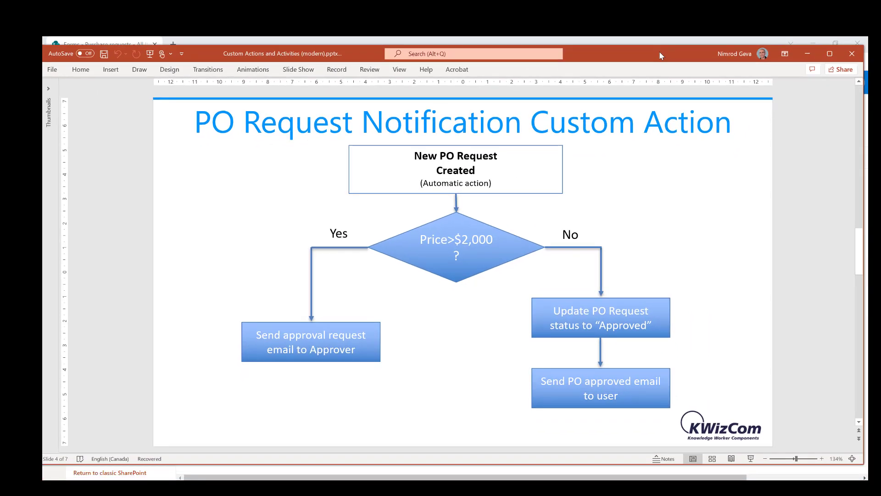